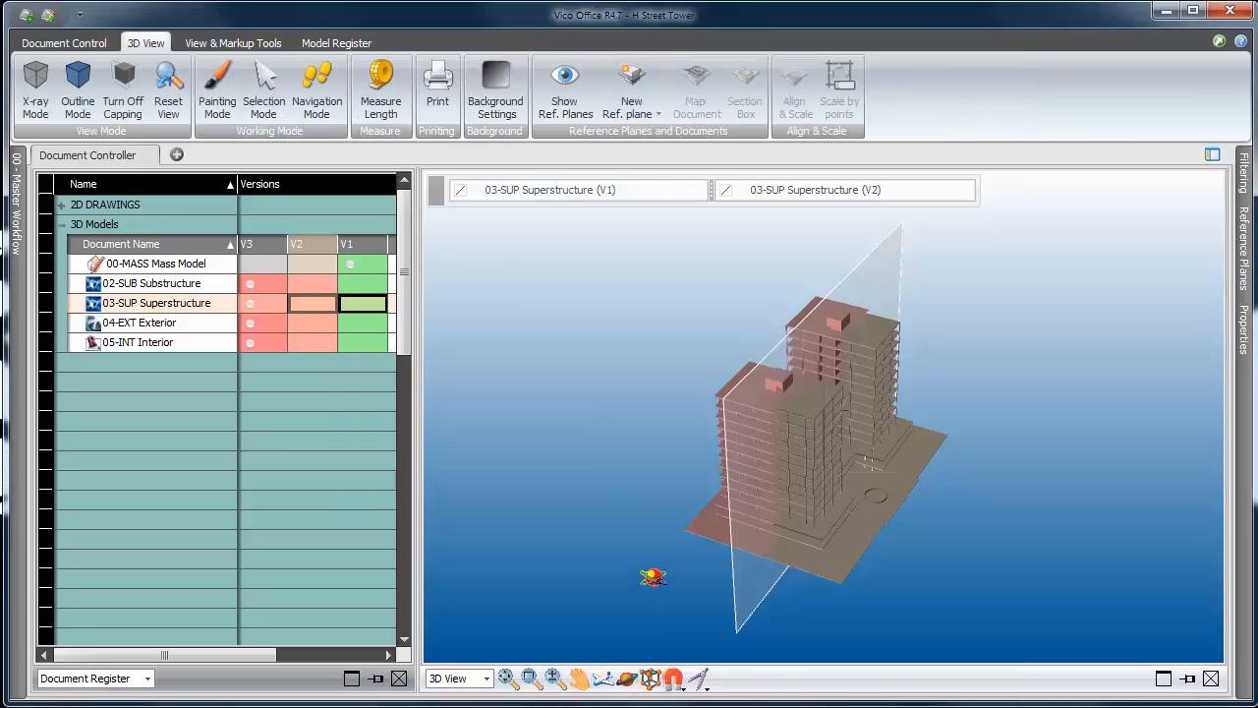
Reposition the slider plane so it cuts through both towers in the 03-SUP Superstructure V1 and V2 comparison
{"action": "left_click_drag", "start_coordinate": [655, 580], "coordinate": [765, 555]}
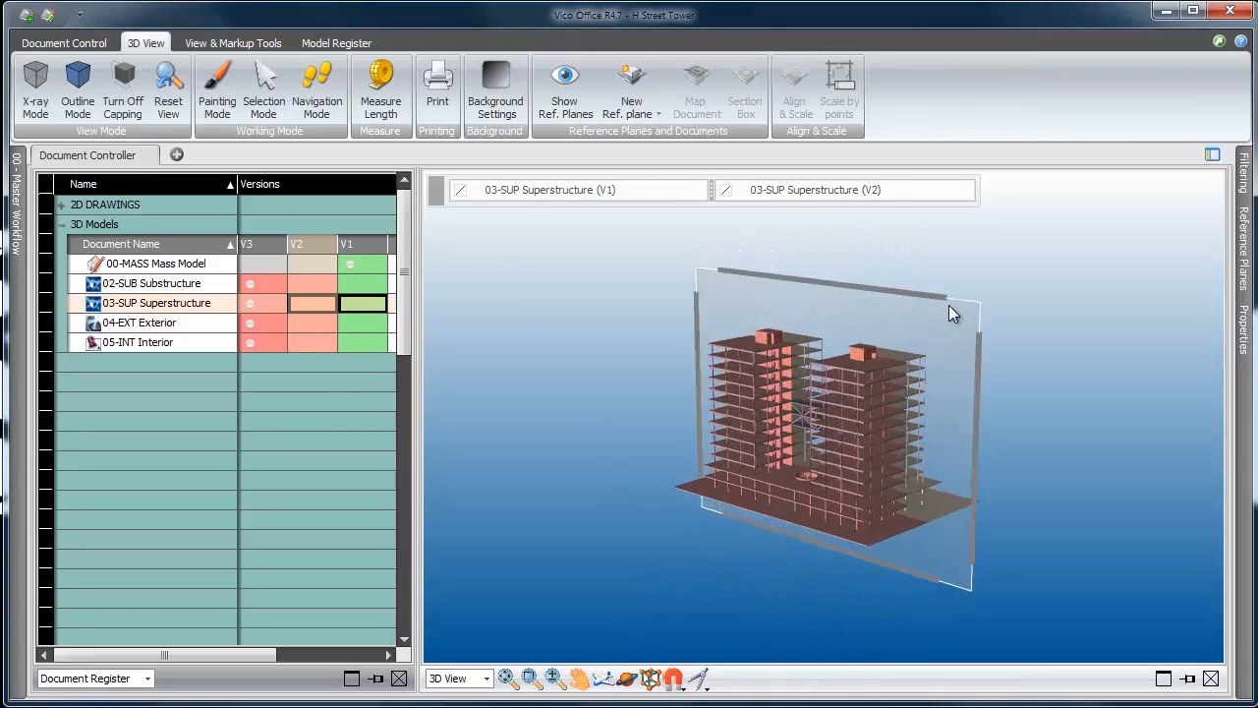
{"action": "mouse_move", "coordinate": [939, 294]}
{"action": "left_mouse_down"}
{"action": "mouse_move", "coordinate": [761, 443]}
{"action": "mouse_move", "coordinate": [934, 317]}
{"action": "left_mouse_up"}
{"action": "left_click_drag", "start_coordinate": [971, 416], "coordinate": [917, 409]}
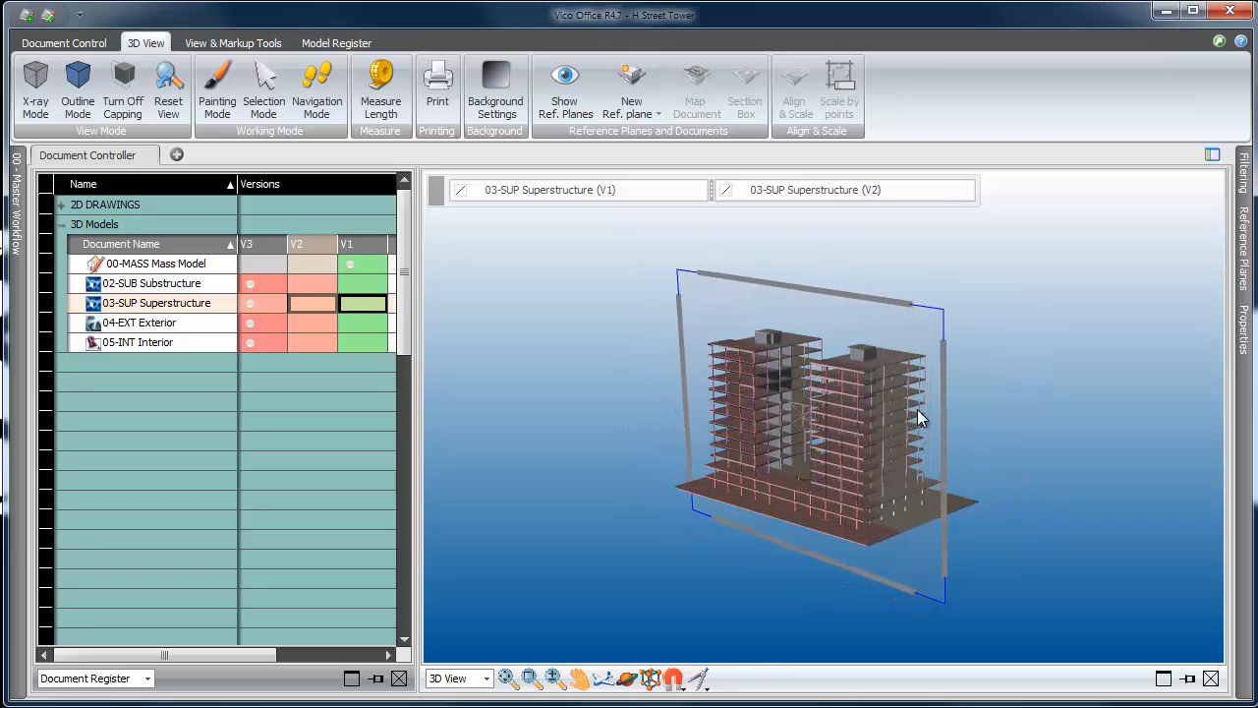
Display 03-SUP Superstructure (V2) in blue in the slider comparison
{"action": "left_click", "coordinate": [728, 191]}
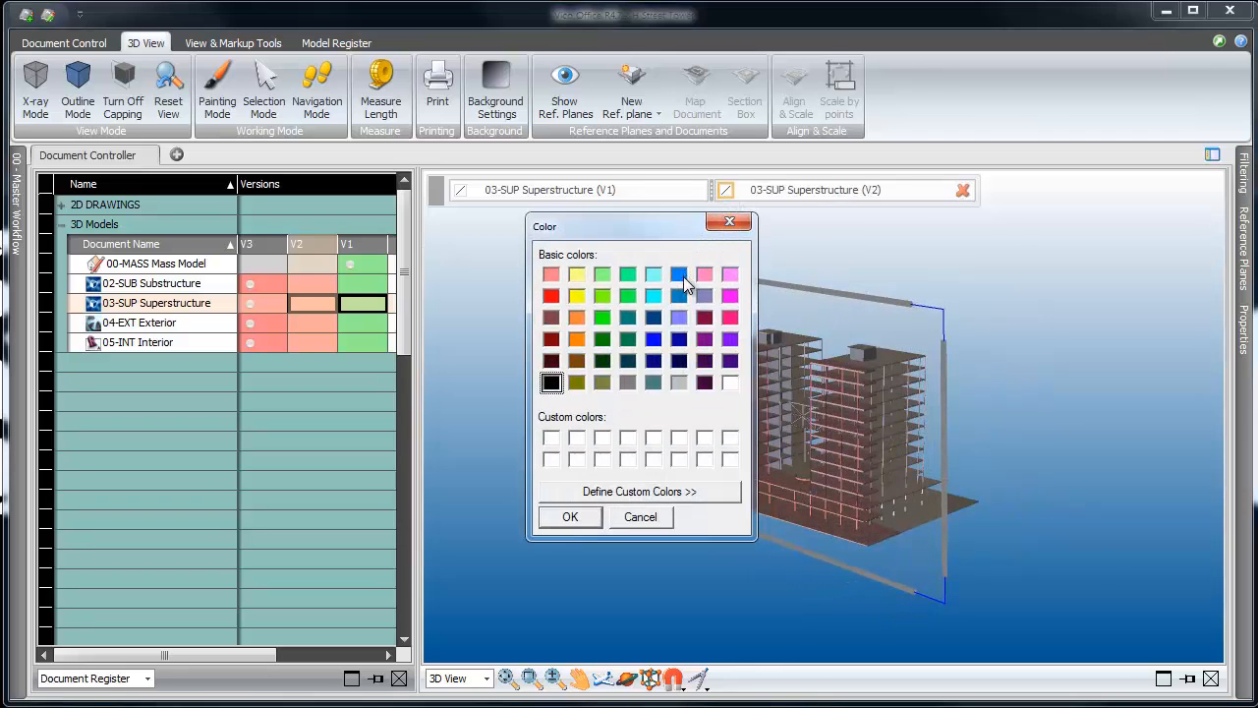
{"action": "left_click", "coordinate": [680, 276]}
{"action": "left_click", "coordinate": [596, 518]}
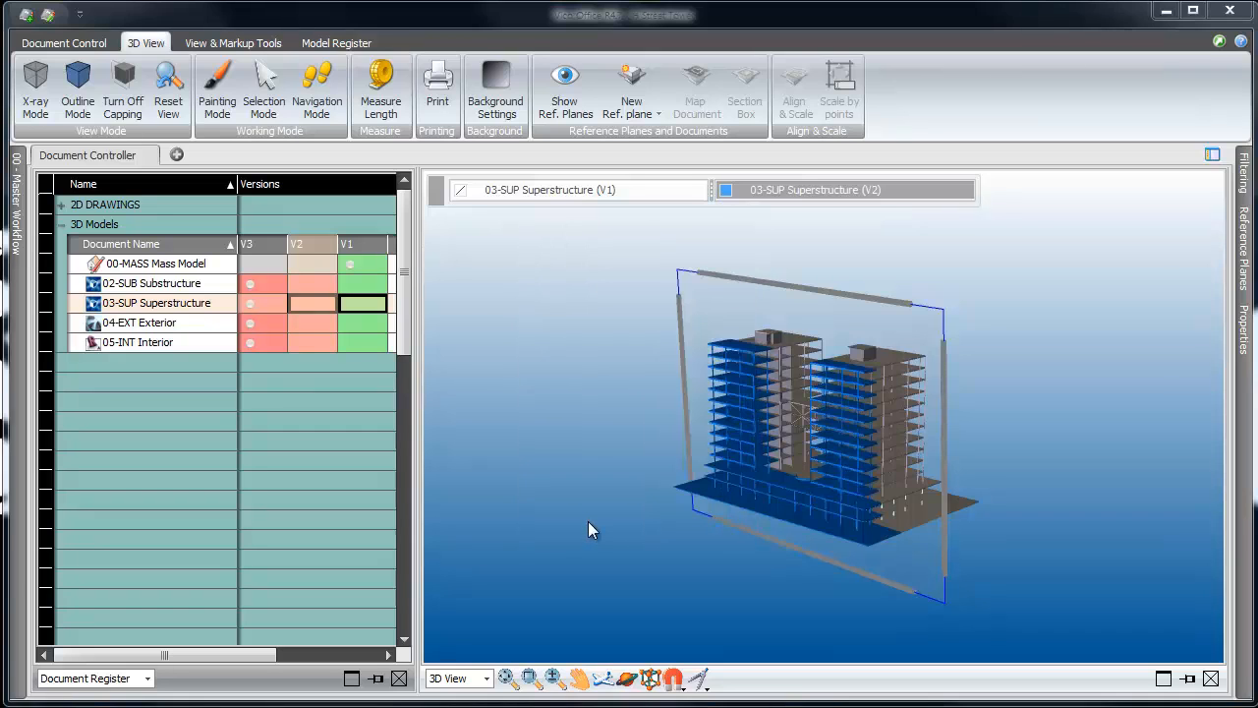
Adjust the slider plane through the towers again to compare the blue V2 superstructure with V1
{"action": "left_click", "coordinate": [634, 678]}
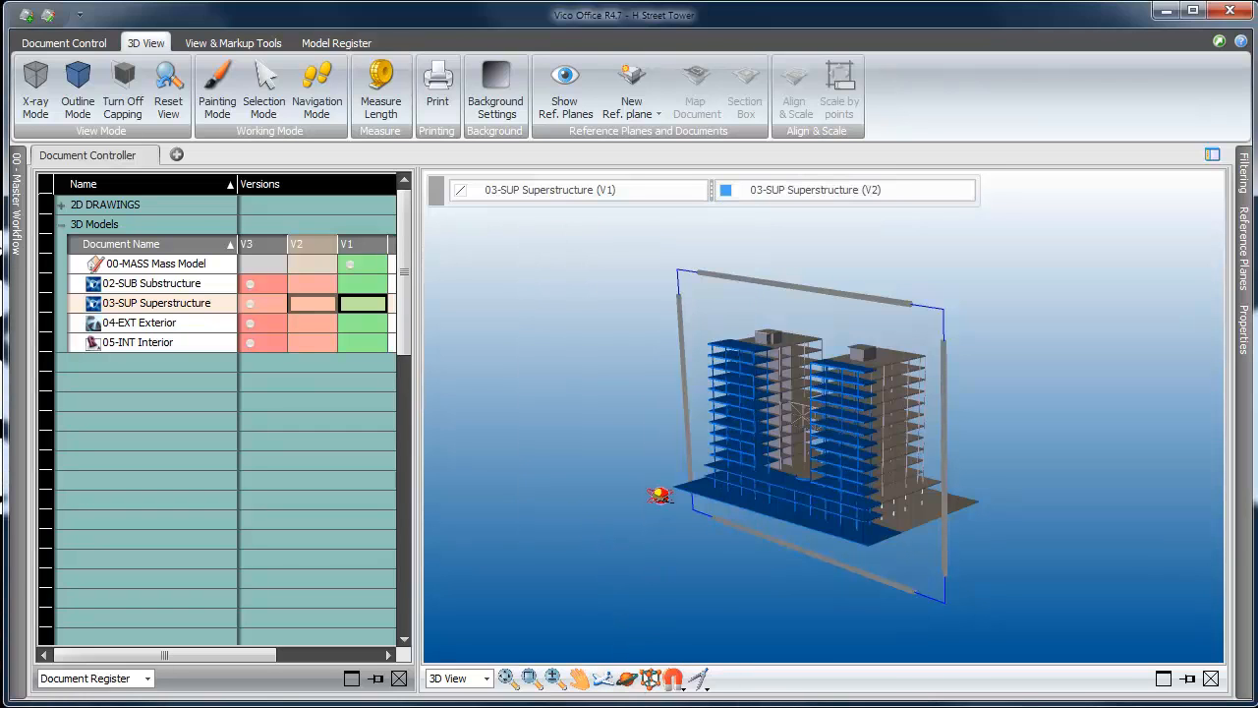
{"action": "mouse_move", "coordinate": [655, 499]}
{"action": "left_mouse_down"}
{"action": "mouse_move", "coordinate": [620, 495]}
{"action": "mouse_move", "coordinate": [632, 491]}
{"action": "left_mouse_up"}
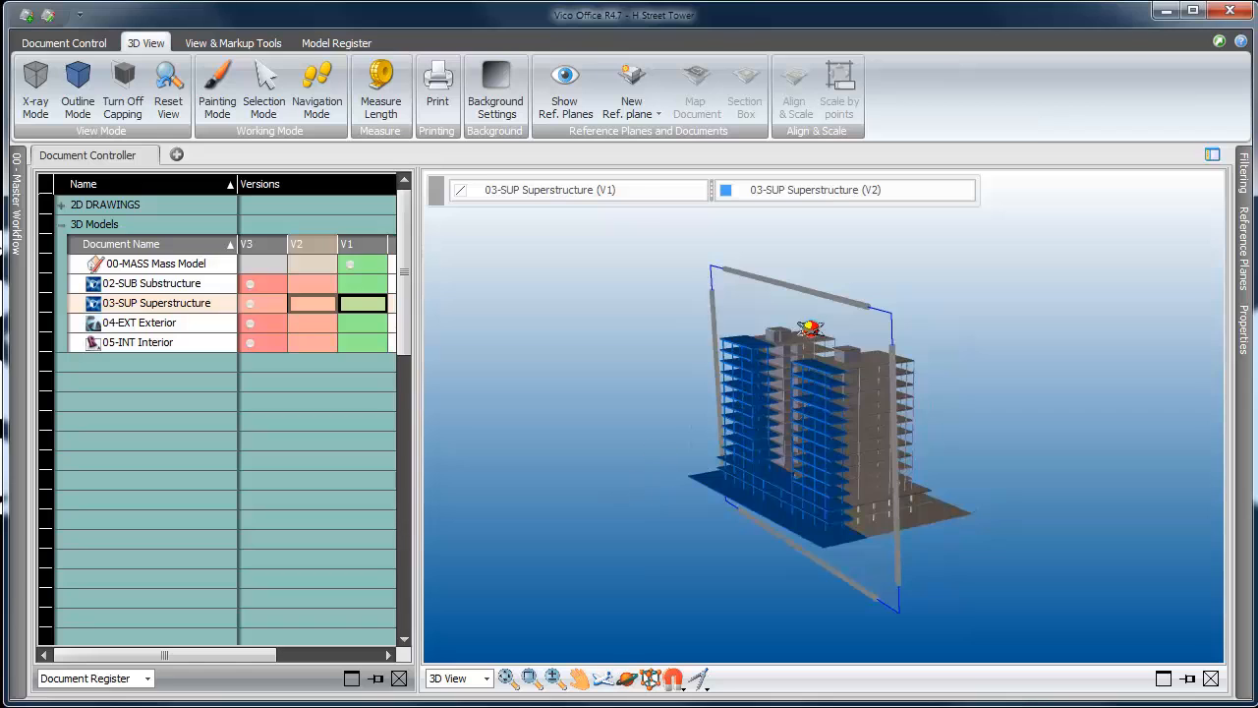
{"action": "left_click_drag", "start_coordinate": [834, 296], "coordinate": [853, 341]}
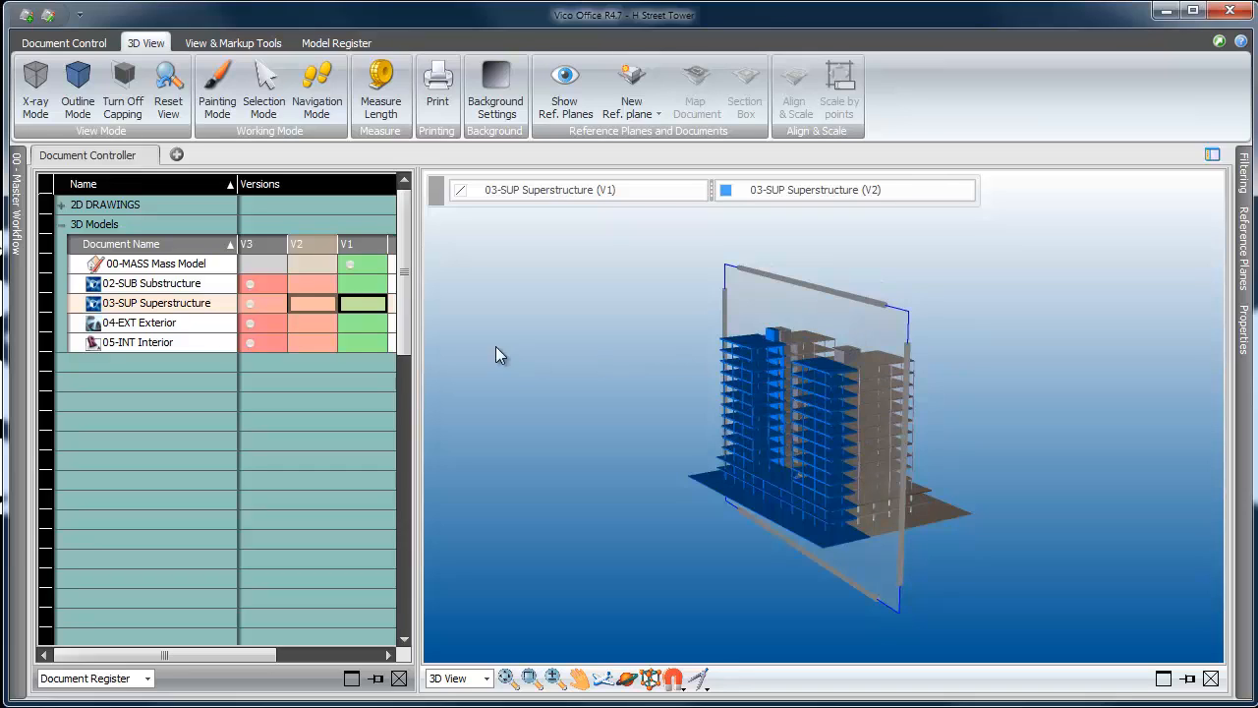
Compare version V2 of 03-SUP Superstructure with version V2 of 04-EXT Exterior in Slider Mode
{"action": "left_click", "coordinate": [319, 302]}
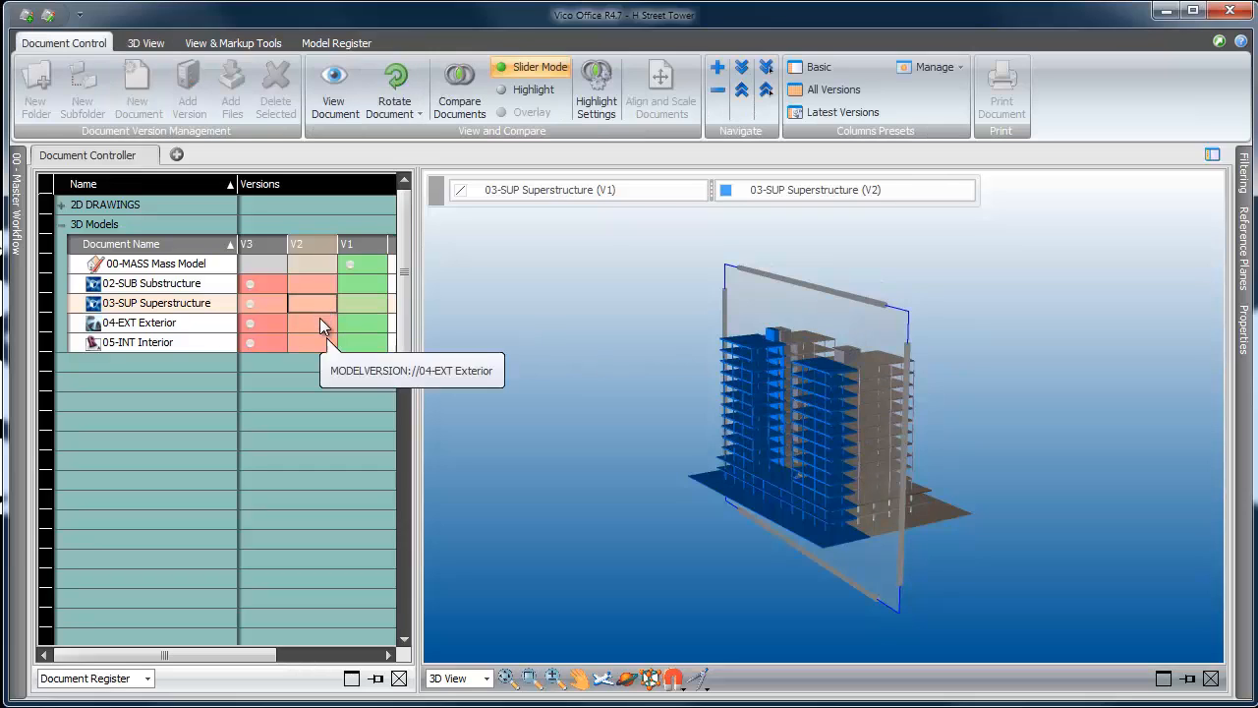
{"action": "left_click", "coordinate": [319, 325], "text": "ctrl"}
{"action": "left_click", "coordinate": [462, 89]}
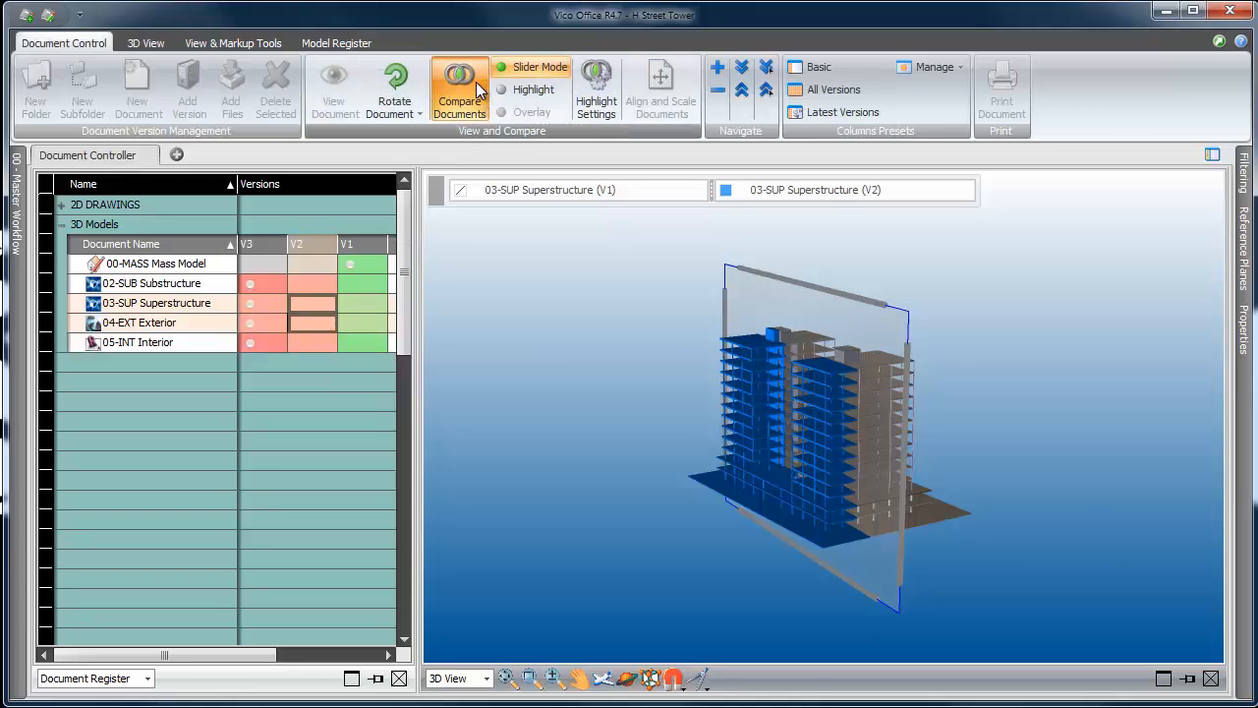
Tilt the slider plane at an angle across the towers so it cuts between the superstructure and the exterior facade
{"action": "left_click", "coordinate": [634, 678]}
{"action": "left_click_drag", "start_coordinate": [672, 572], "coordinate": [585, 498]}
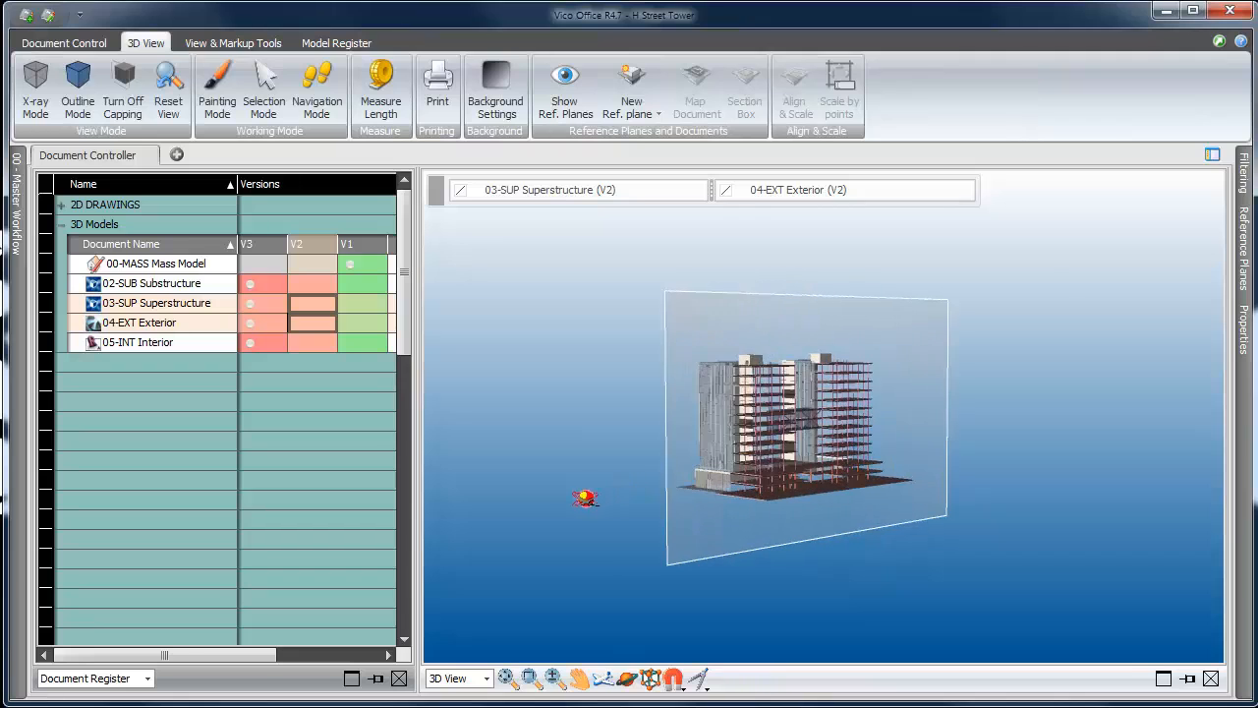
{"action": "scroll", "coordinate": [585, 498], "scroll_direction": "up", "scroll_amount": 5}
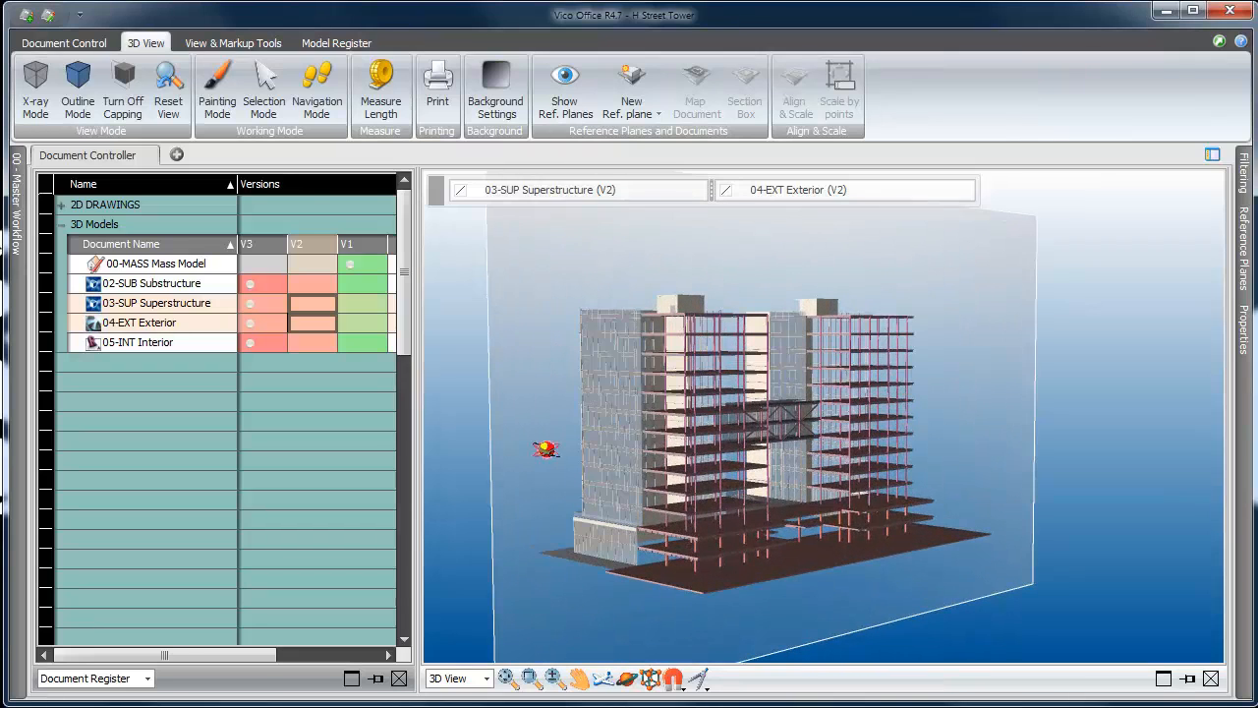
{"action": "scroll", "coordinate": [554, 401], "scroll_direction": "up", "scroll_amount": 1}
{"action": "mouse_move", "coordinate": [554, 401]}
{"action": "left_mouse_down"}
{"action": "mouse_move", "coordinate": [625, 446]}
{"action": "mouse_move", "coordinate": [516, 394]}
{"action": "mouse_move", "coordinate": [554, 410]}
{"action": "left_mouse_up"}
{"action": "scroll", "coordinate": [554, 413], "scroll_direction": "down", "scroll_amount": 2}
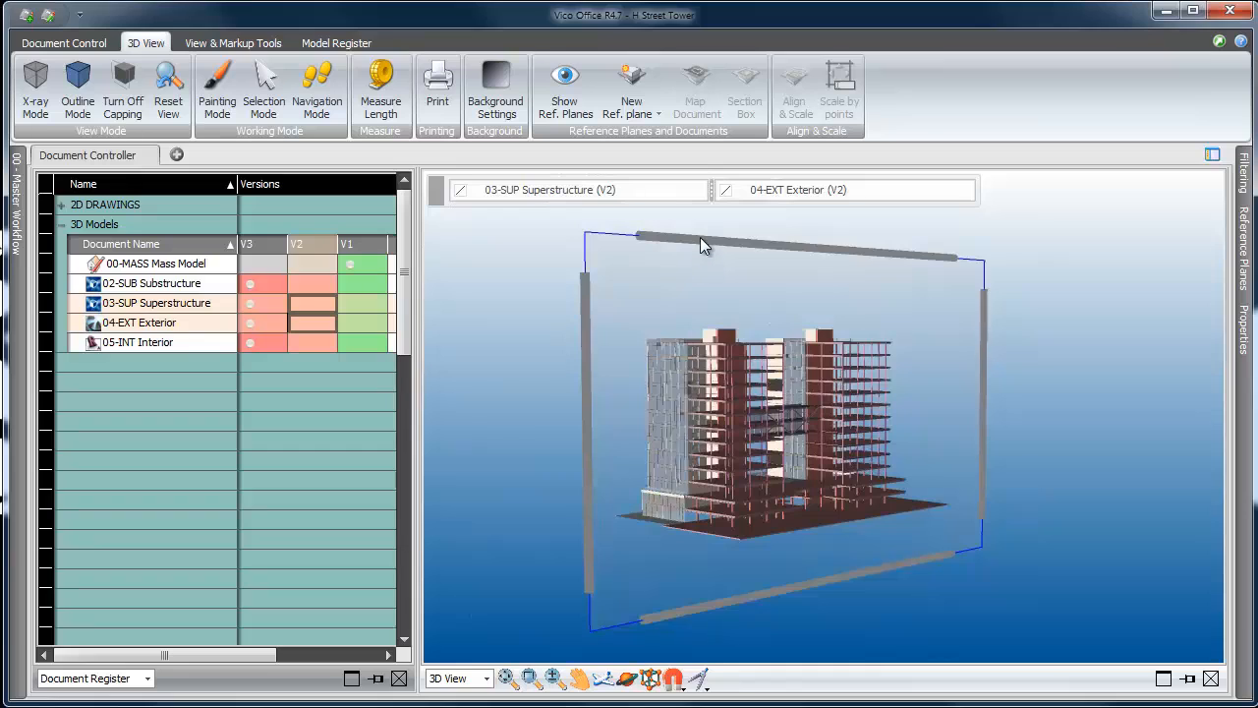
{"action": "left_click_drag", "start_coordinate": [688, 236], "coordinate": [647, 231]}
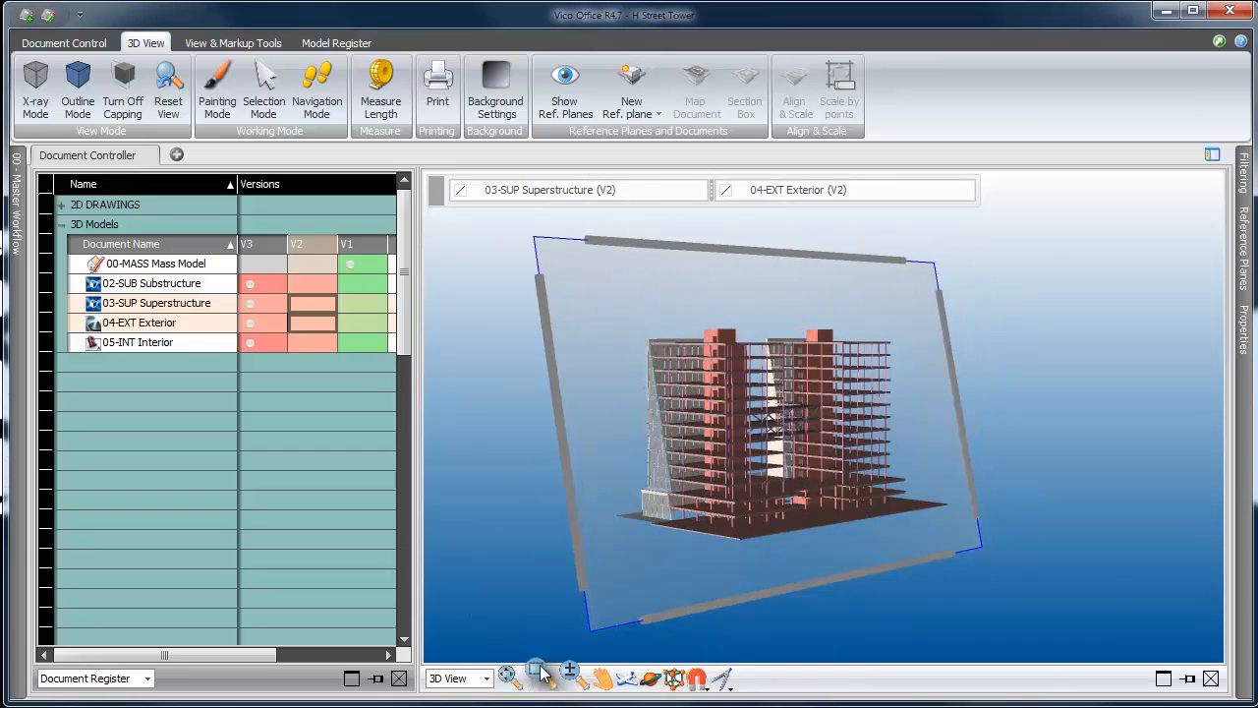
{"action": "left_click_drag", "start_coordinate": [642, 402], "coordinate": [677, 468]}
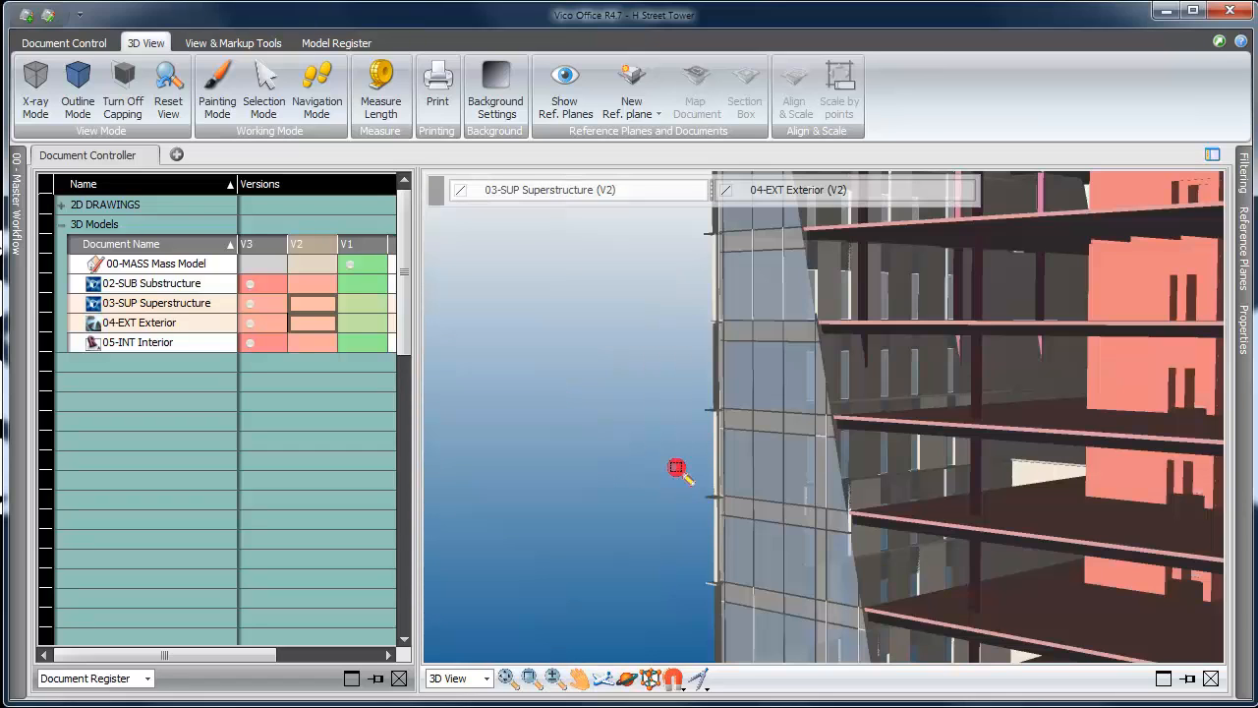
Show the section box, lower its top face to cut off the upper part of both towers, and hide the box
{"action": "left_click", "coordinate": [635, 679]}
{"action": "left_click_drag", "start_coordinate": [861, 427], "coordinate": [772, 468]}
{"action": "scroll", "coordinate": [773, 468], "scroll_direction": "down", "scroll_amount": 5}
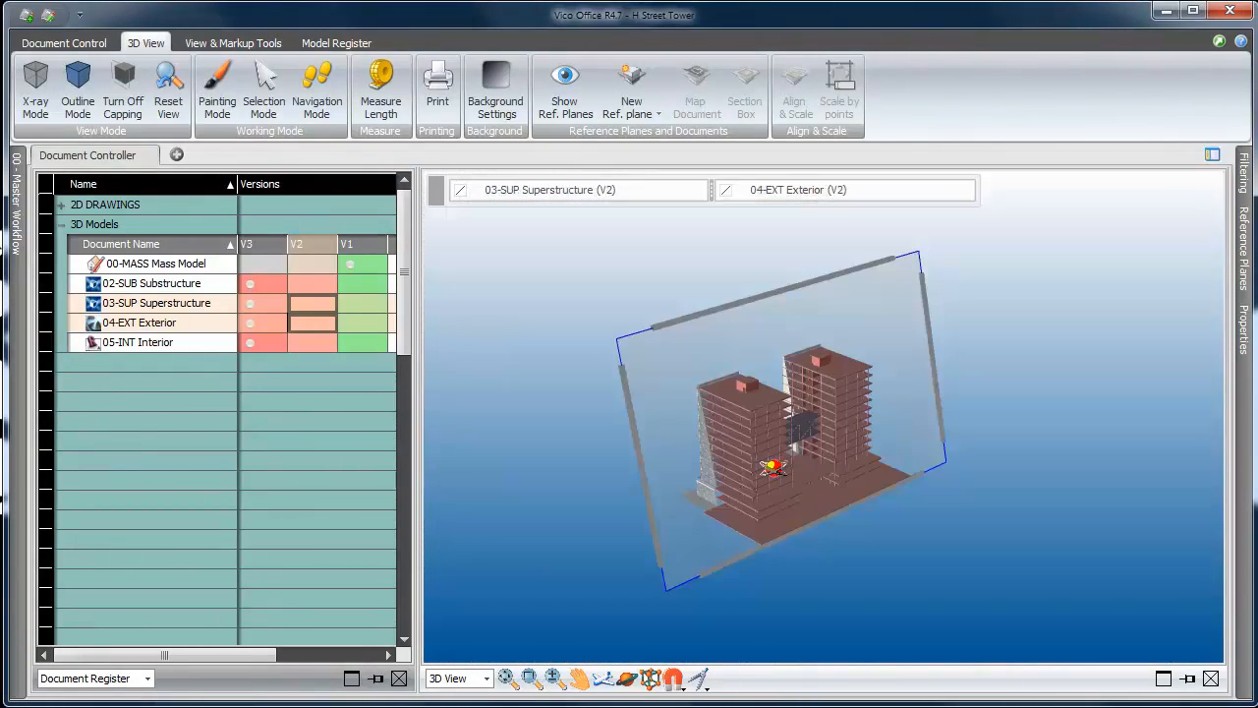
{"action": "left_click", "coordinate": [657, 679]}
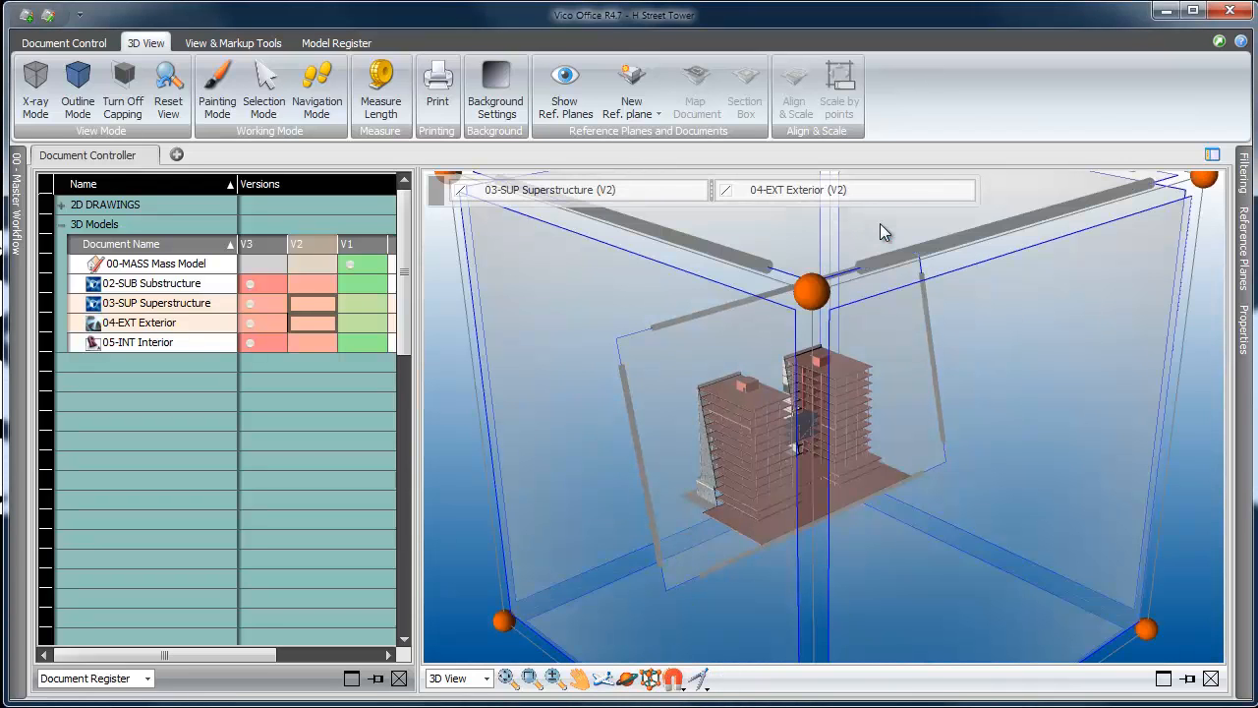
{"action": "left_click_drag", "start_coordinate": [879, 224], "coordinate": [890, 473]}
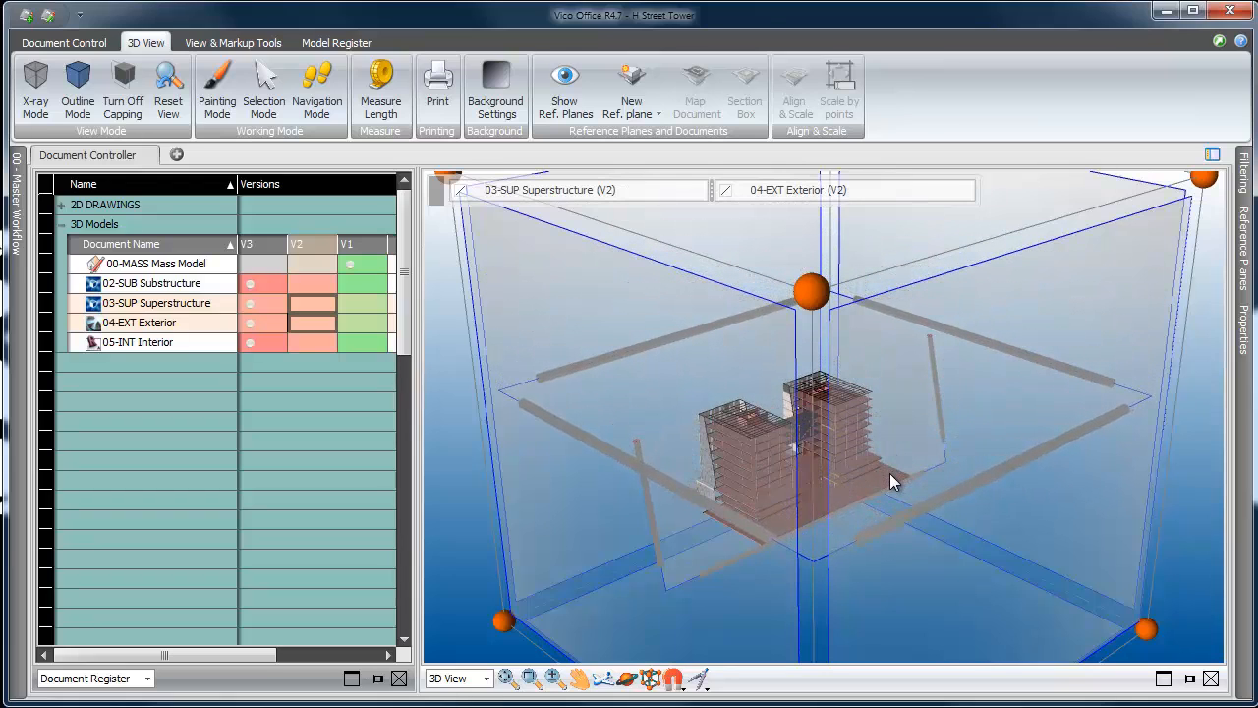
{"action": "left_click", "coordinate": [658, 680]}
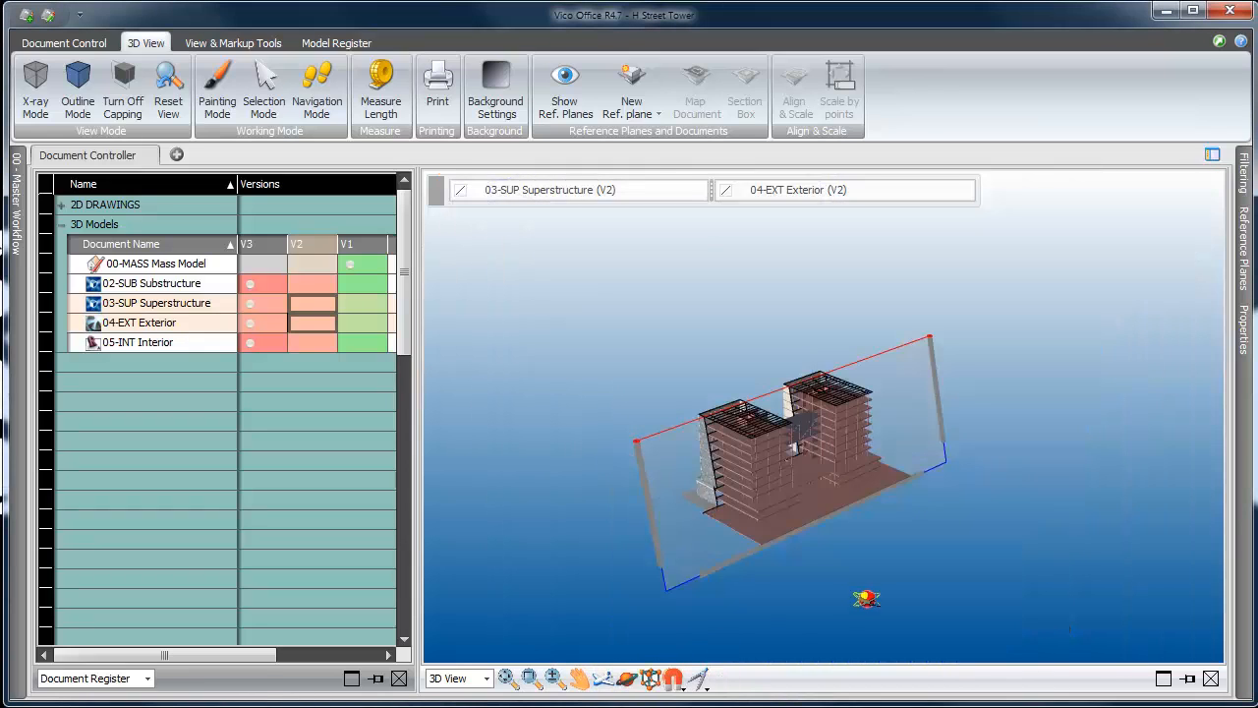
Examine up close where the floor slab edge meets the curtain wall along the slider plane's cut
{"action": "scroll", "coordinate": [571, 391], "scroll_direction": "up", "scroll_amount": 3}
{"action": "middle_click_drag", "start_coordinate": [573, 398], "coordinate": [684, 394]}
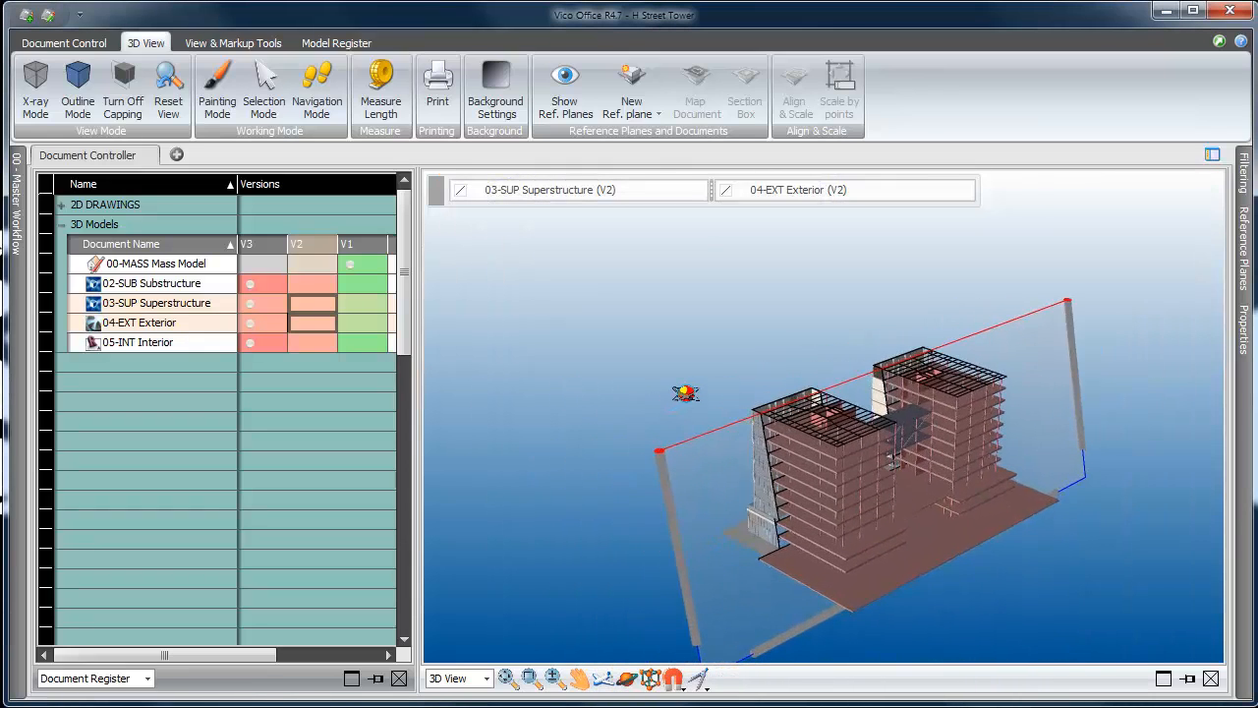
{"action": "scroll", "coordinate": [702, 398], "scroll_direction": "up", "scroll_amount": 10}
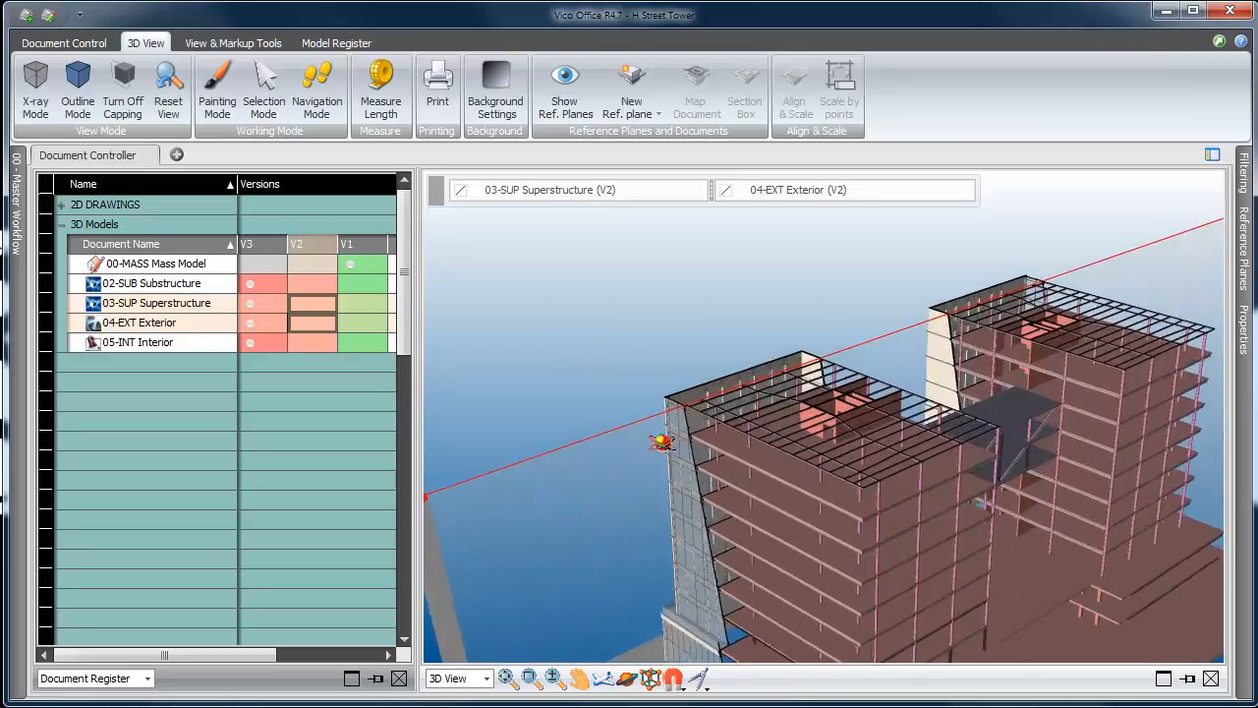
{"action": "scroll", "coordinate": [550, 429], "scroll_direction": "up", "scroll_amount": 8}
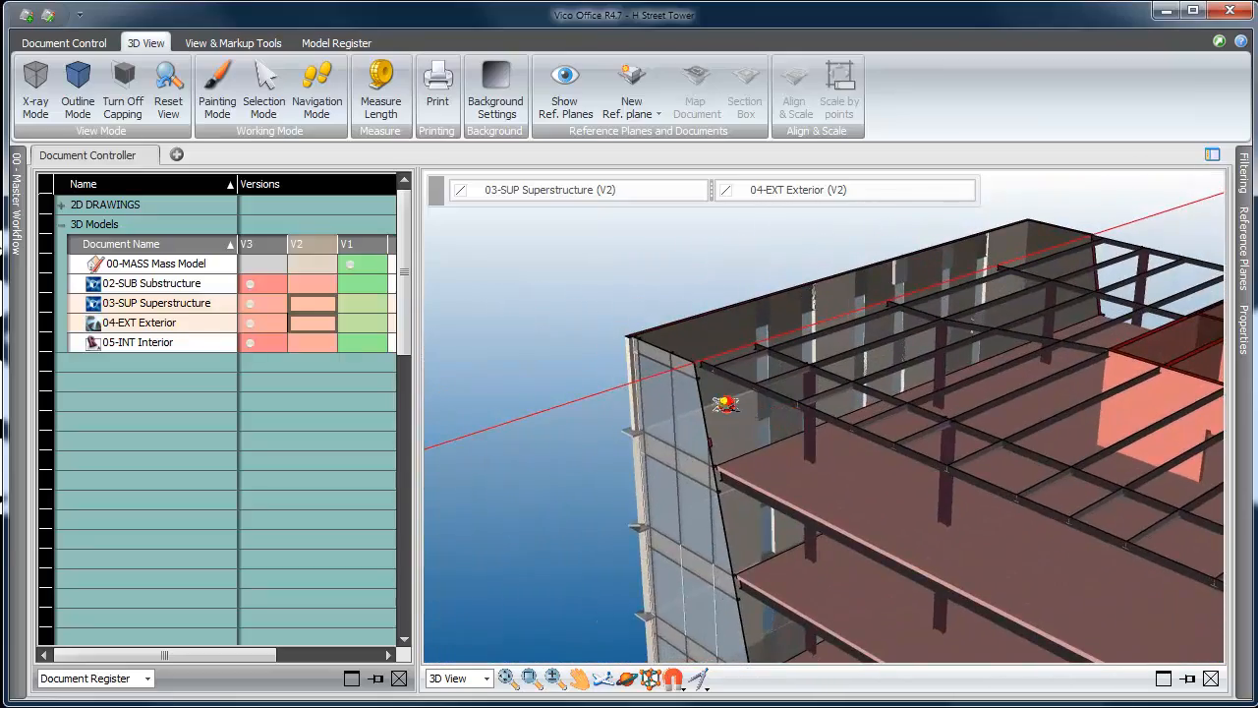
{"action": "scroll", "coordinate": [676, 384], "scroll_direction": "up", "scroll_amount": 8}
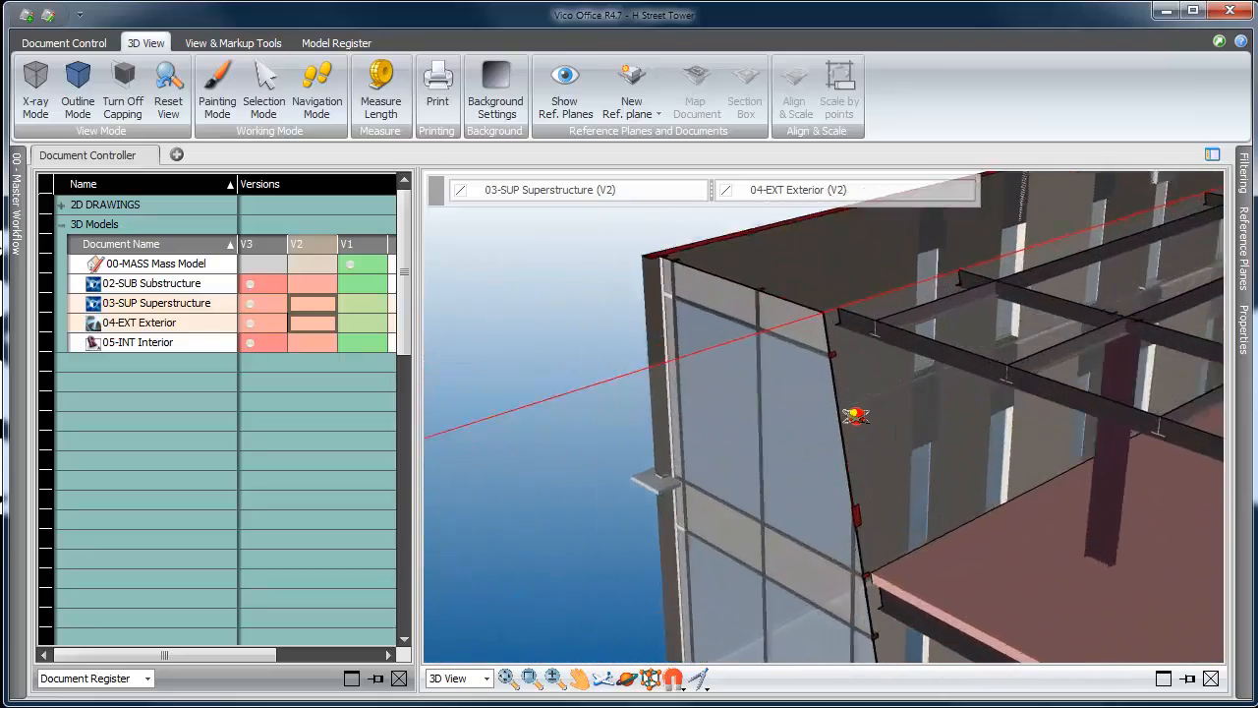
{"action": "scroll", "coordinate": [879, 502], "scroll_direction": "up", "scroll_amount": 6}
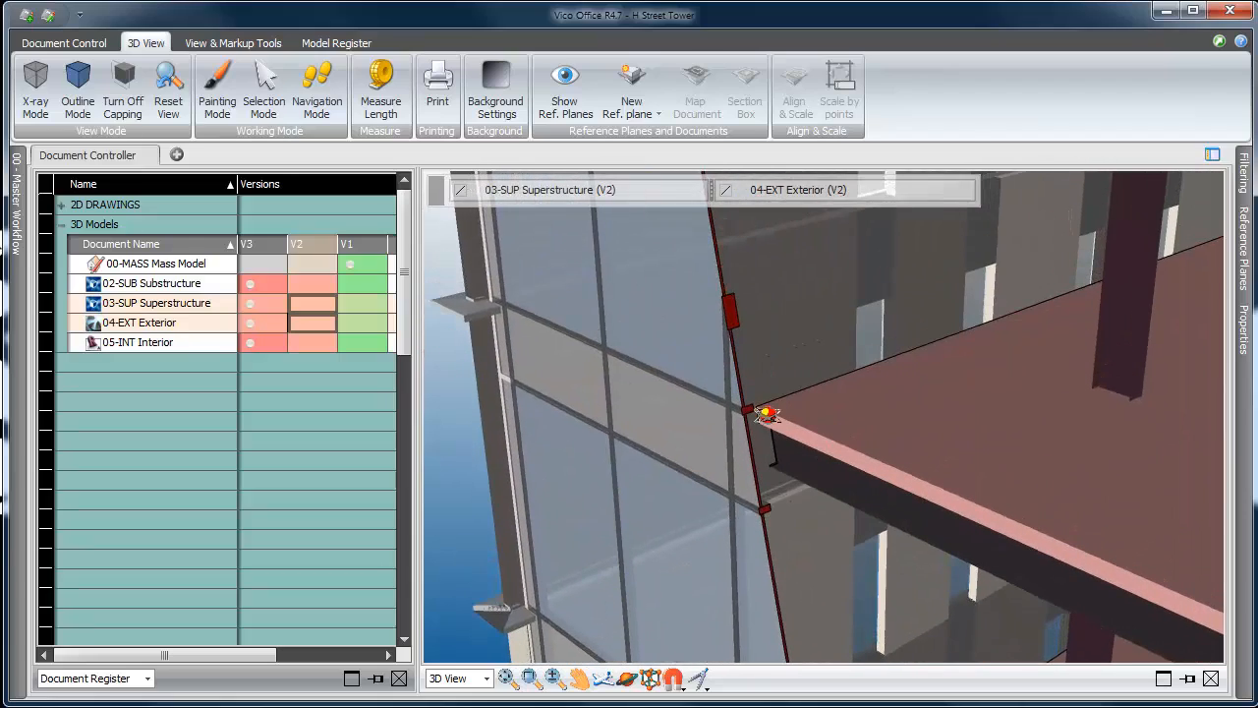
{"action": "scroll", "coordinate": [753, 427], "scroll_direction": "up", "scroll_amount": 10}
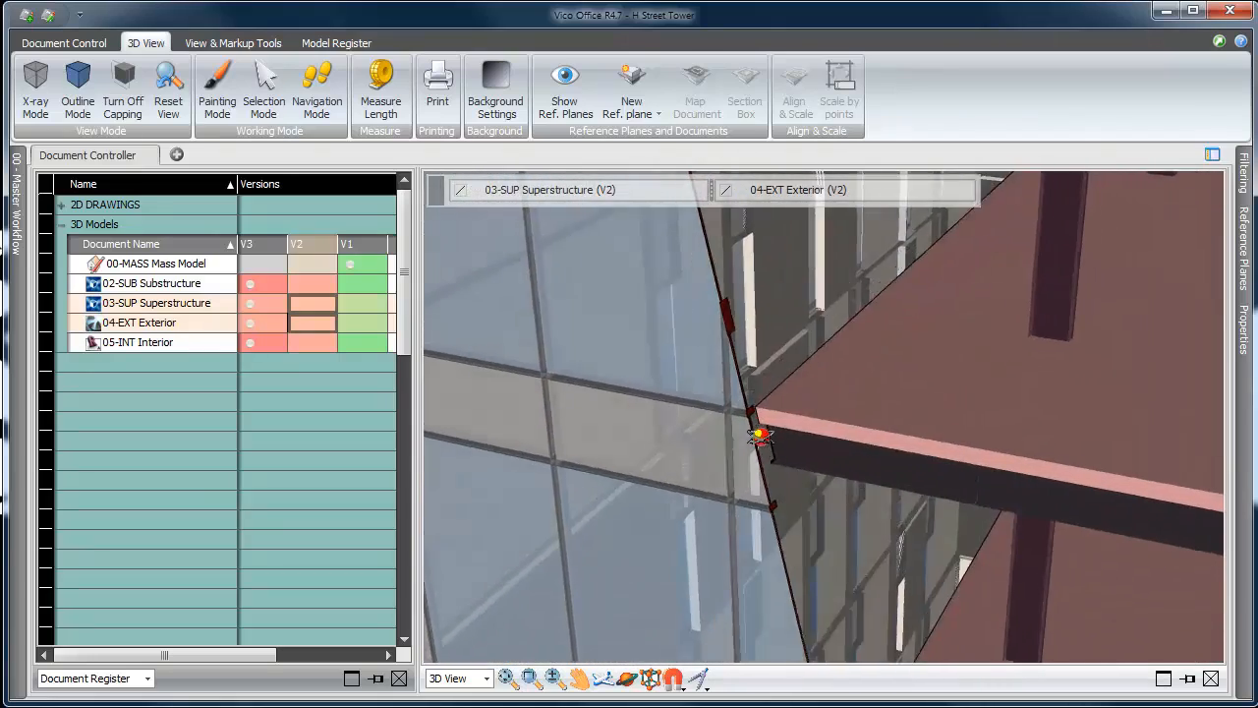
{"action": "scroll", "coordinate": [851, 398], "scroll_direction": "down", "scroll_amount": 10}
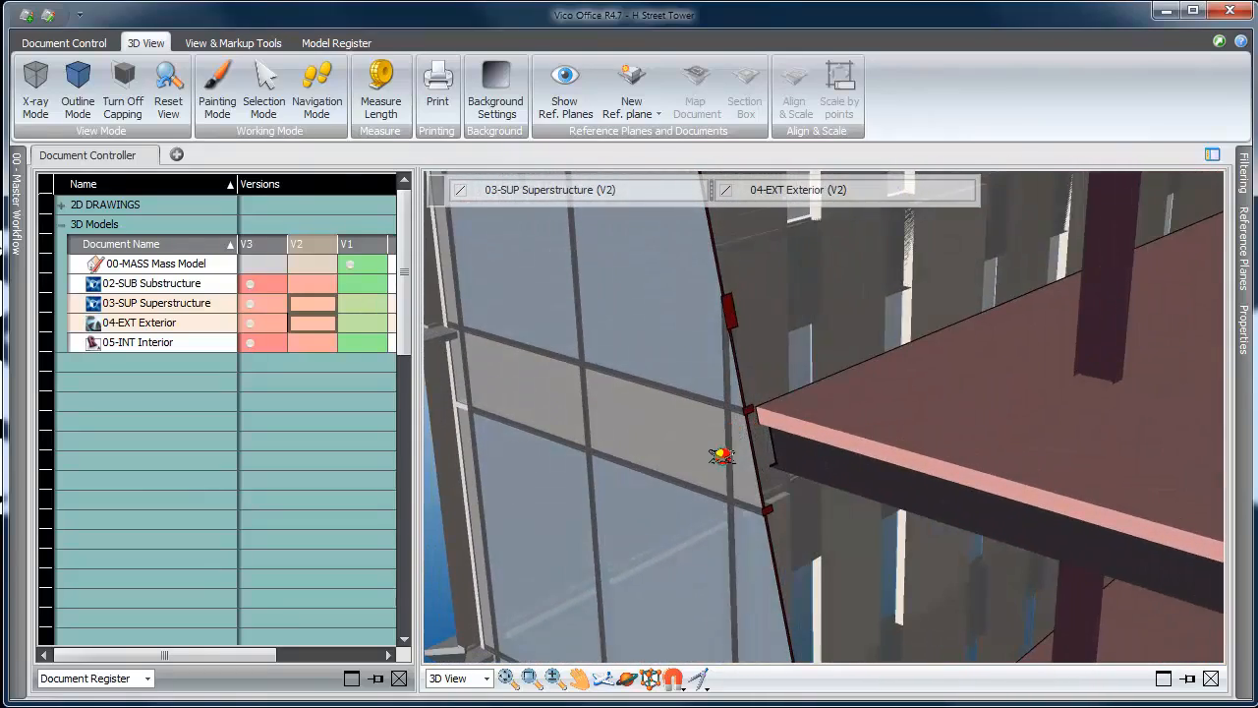
{"action": "scroll", "coordinate": [721, 456], "scroll_direction": "up", "scroll_amount": 3}
{"action": "scroll", "coordinate": [597, 440], "scroll_direction": "up", "scroll_amount": 8}
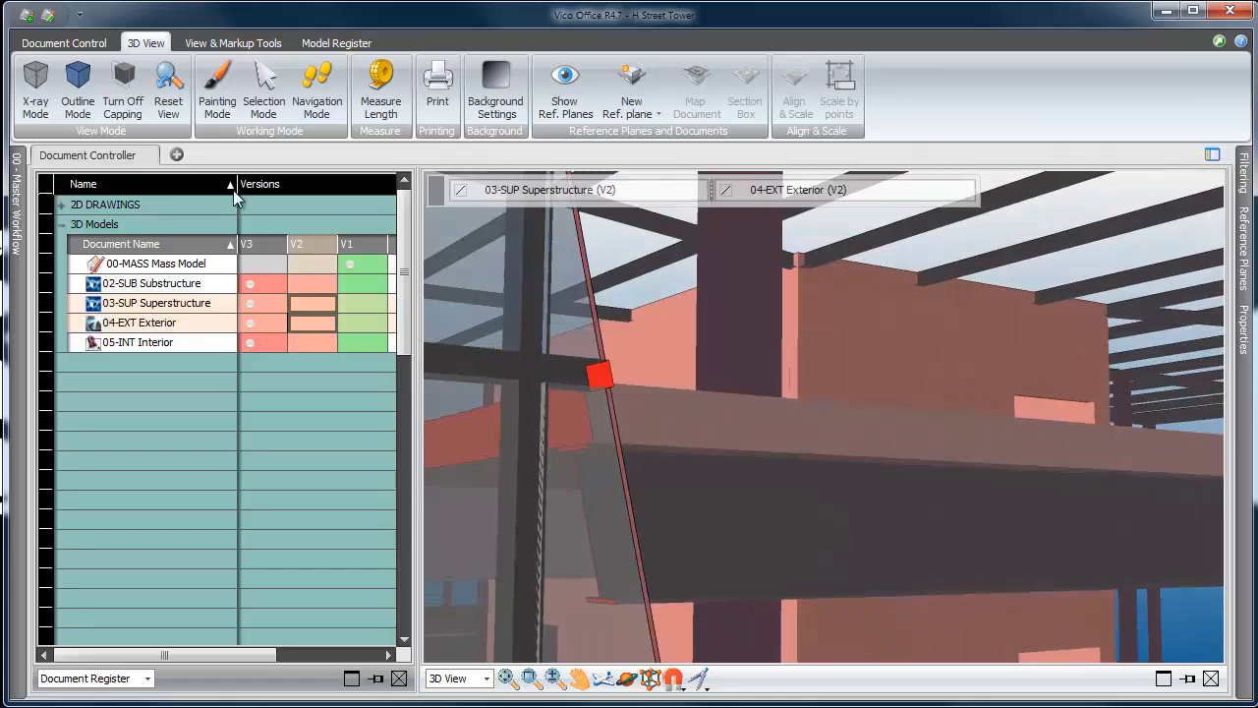
Turn off capping of the cut elements at the curtain wall and turn it back on
{"action": "left_click", "coordinate": [123, 94]}
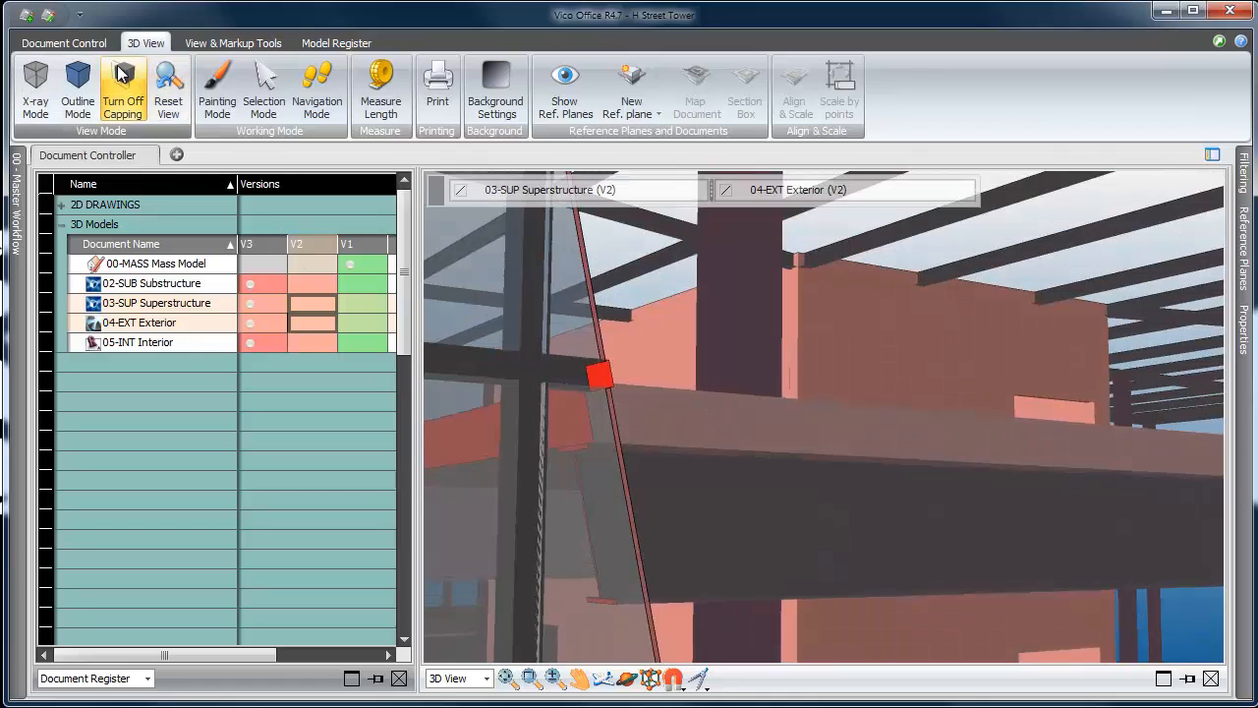
{"action": "scroll", "coordinate": [587, 377], "scroll_direction": "down", "scroll_amount": 5}
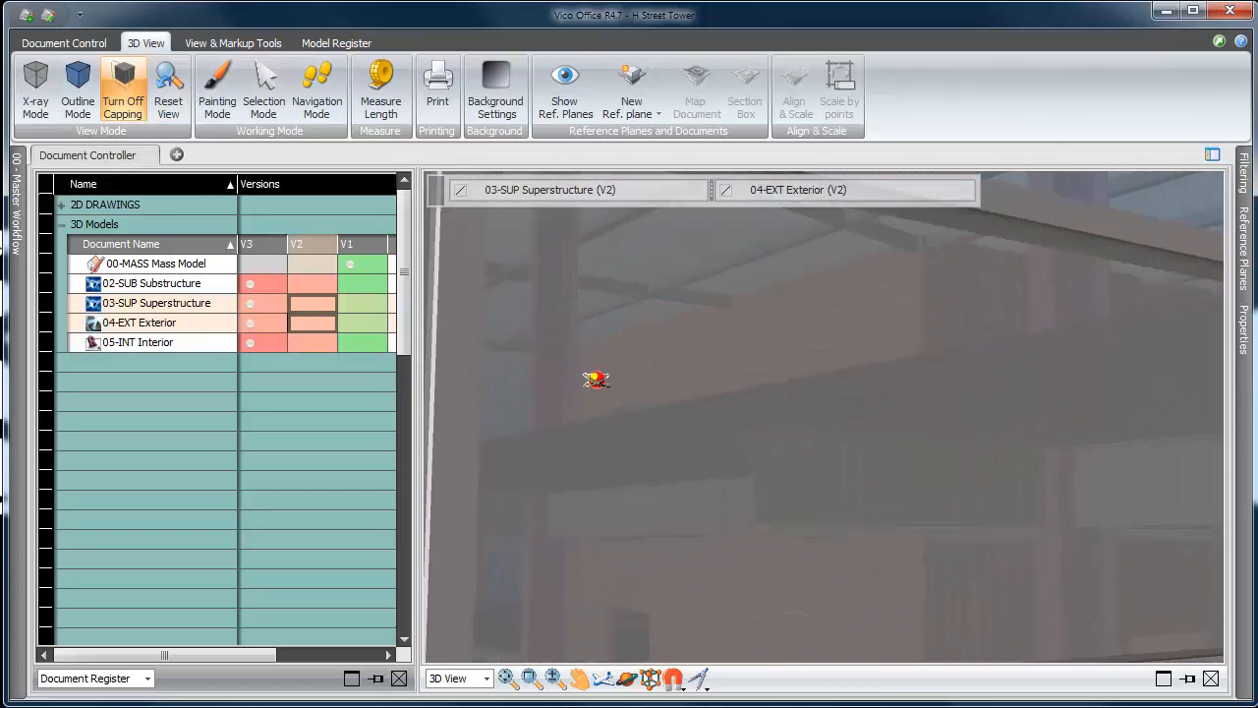
{"action": "left_click", "coordinate": [129, 98]}
{"action": "scroll", "coordinate": [983, 432], "scroll_direction": "up", "scroll_amount": 3}
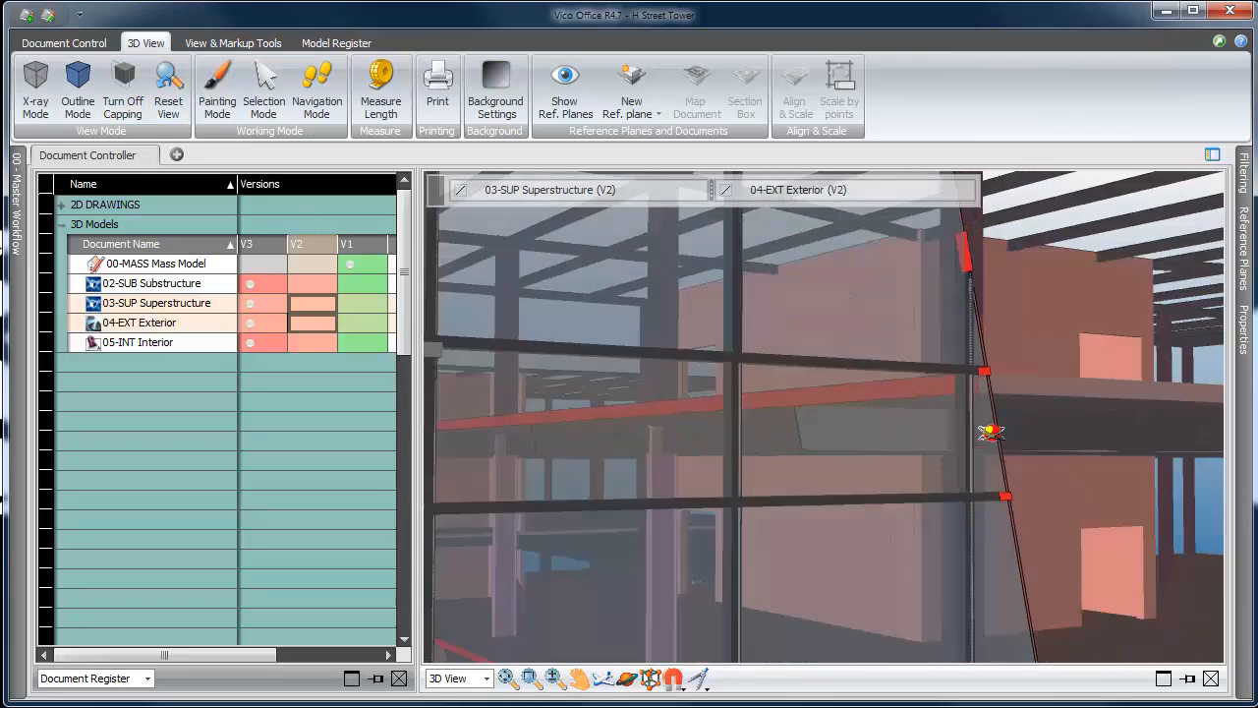
Raise the section box's top face back above the towers, hide the box, and reset the 3D view
{"action": "scroll", "coordinate": [981, 434], "scroll_direction": "down", "scroll_amount": 5}
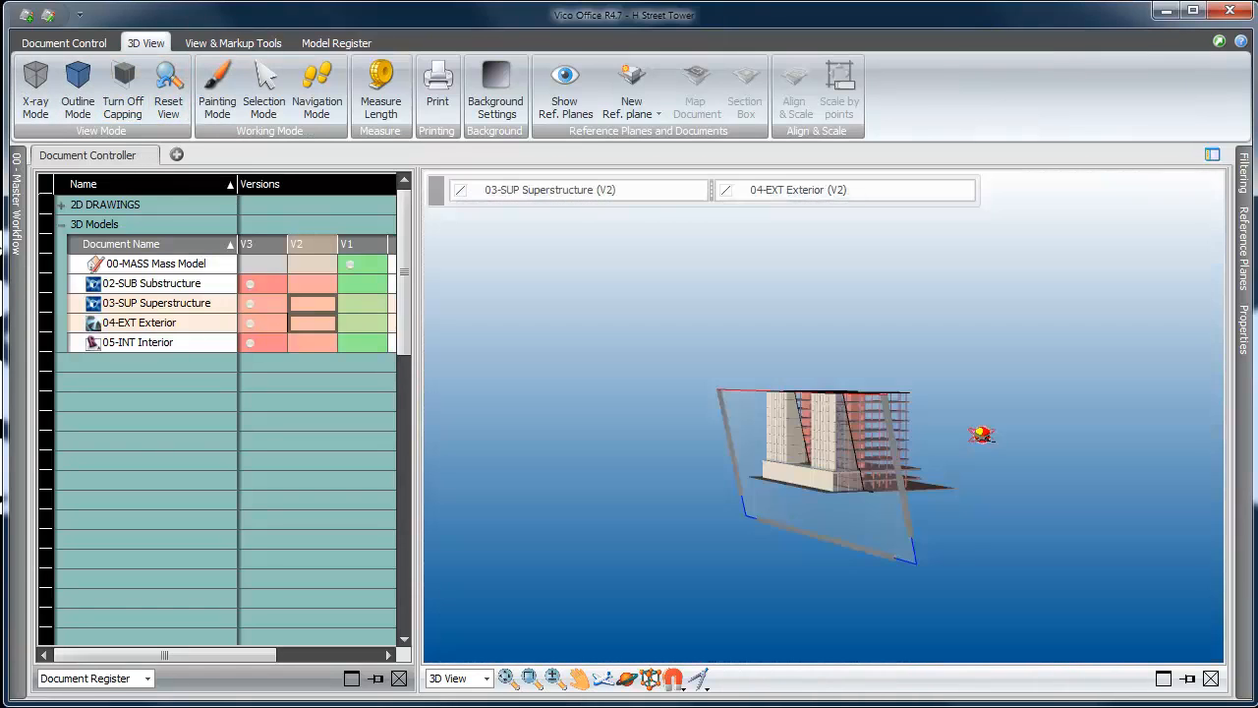
{"action": "left_click_drag", "start_coordinate": [981, 435], "coordinate": [898, 454]}
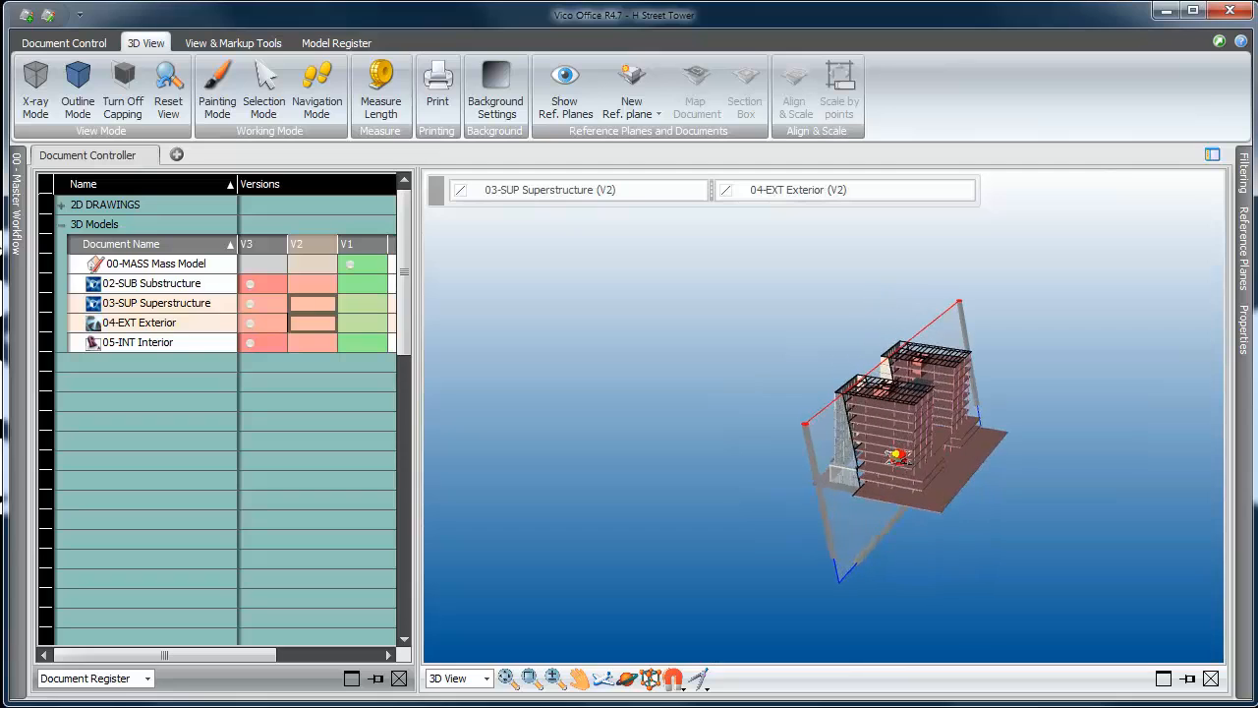
{"action": "left_click", "coordinate": [660, 677]}
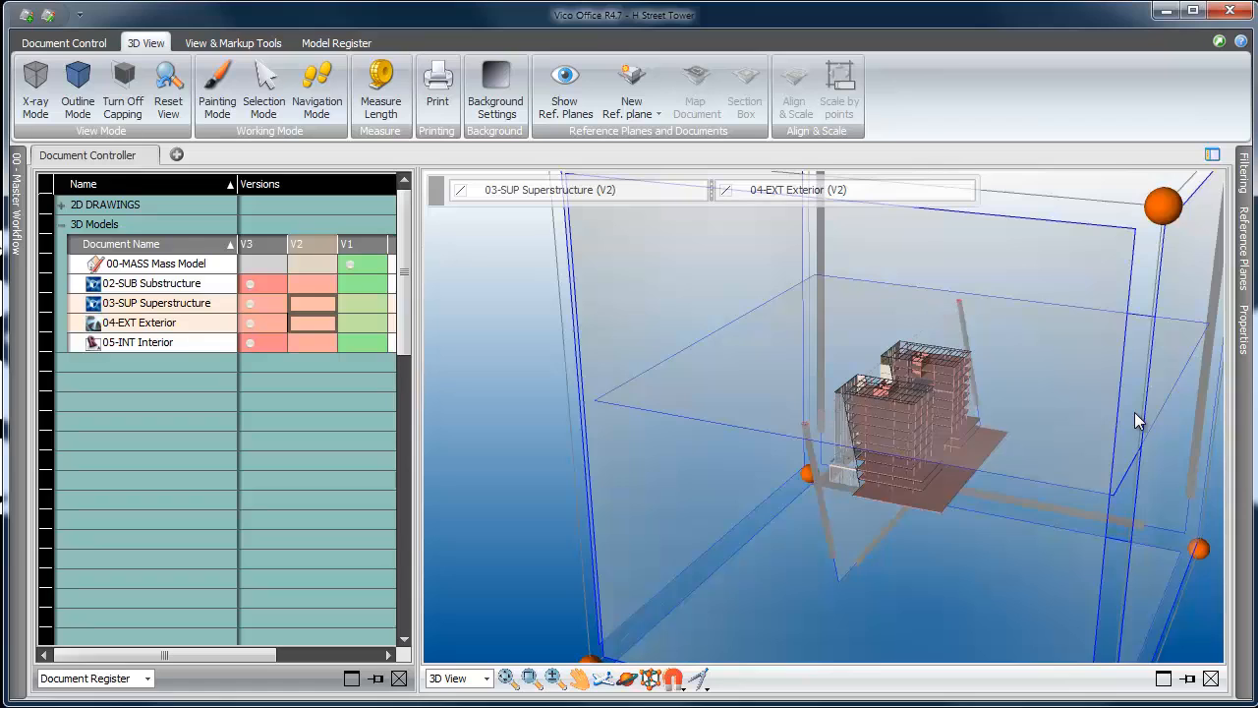
{"action": "left_click_drag", "start_coordinate": [1136, 421], "coordinate": [1135, 201]}
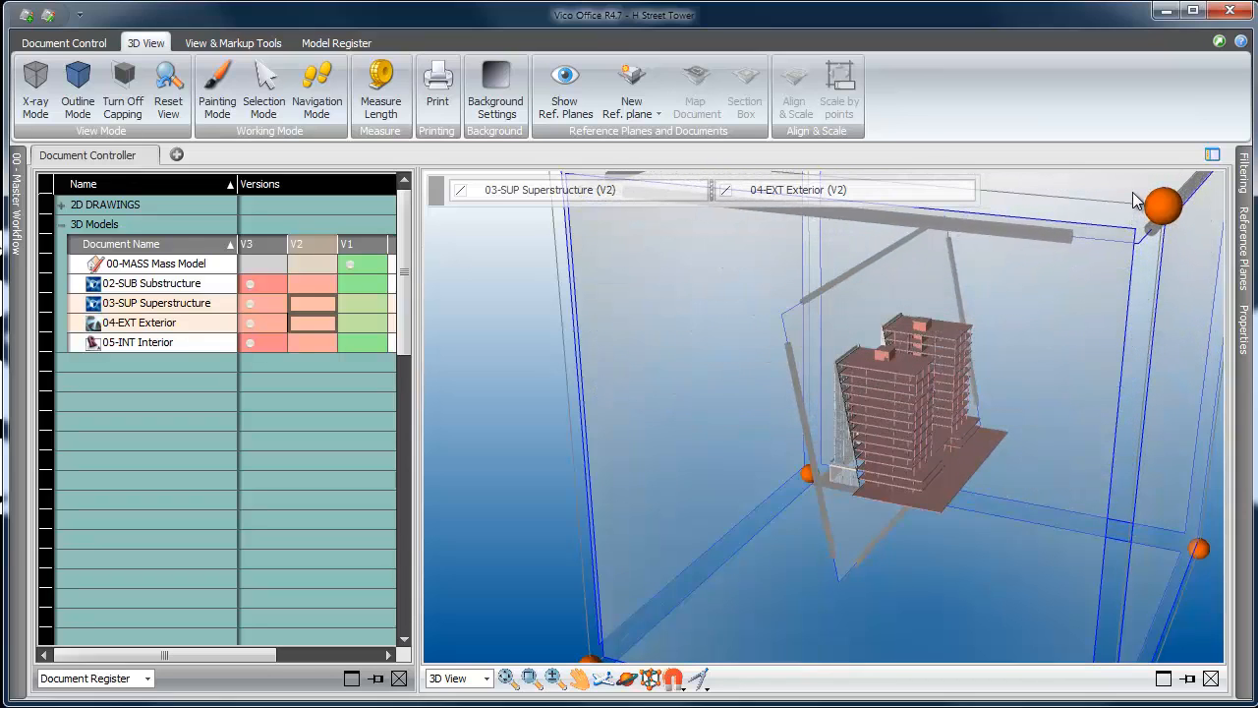
{"action": "left_click", "coordinate": [661, 683]}
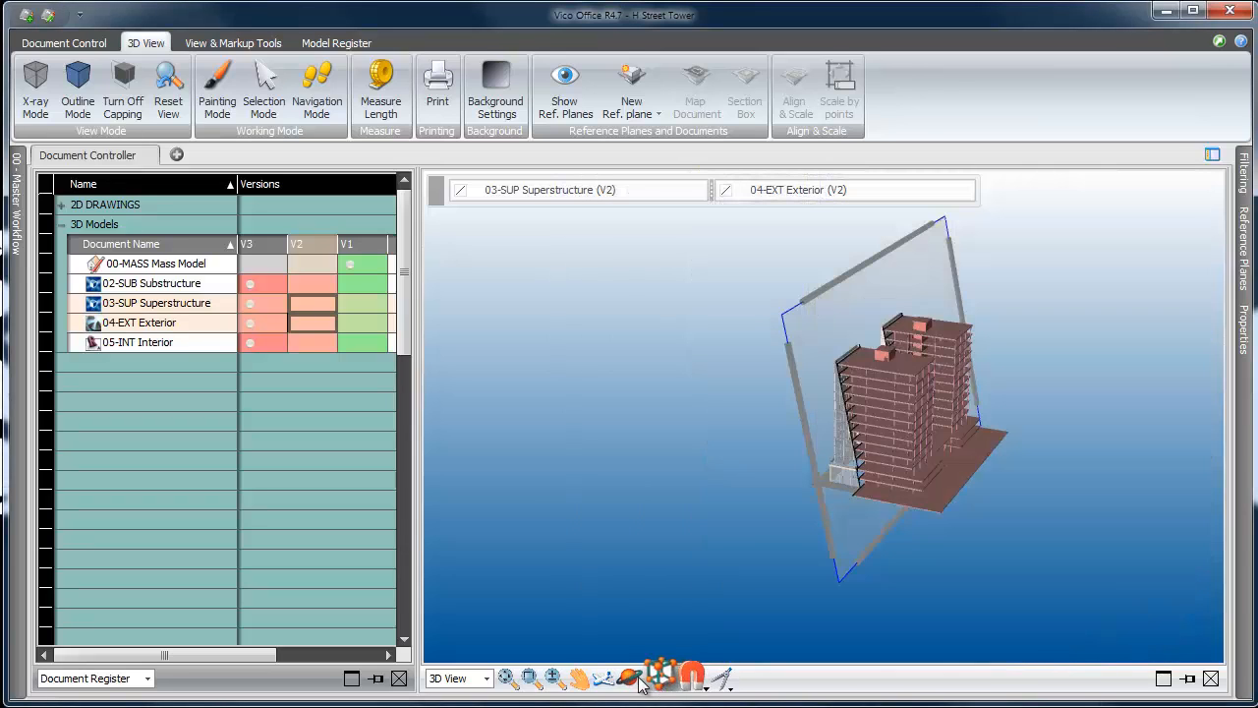
{"action": "left_click", "coordinate": [172, 89]}
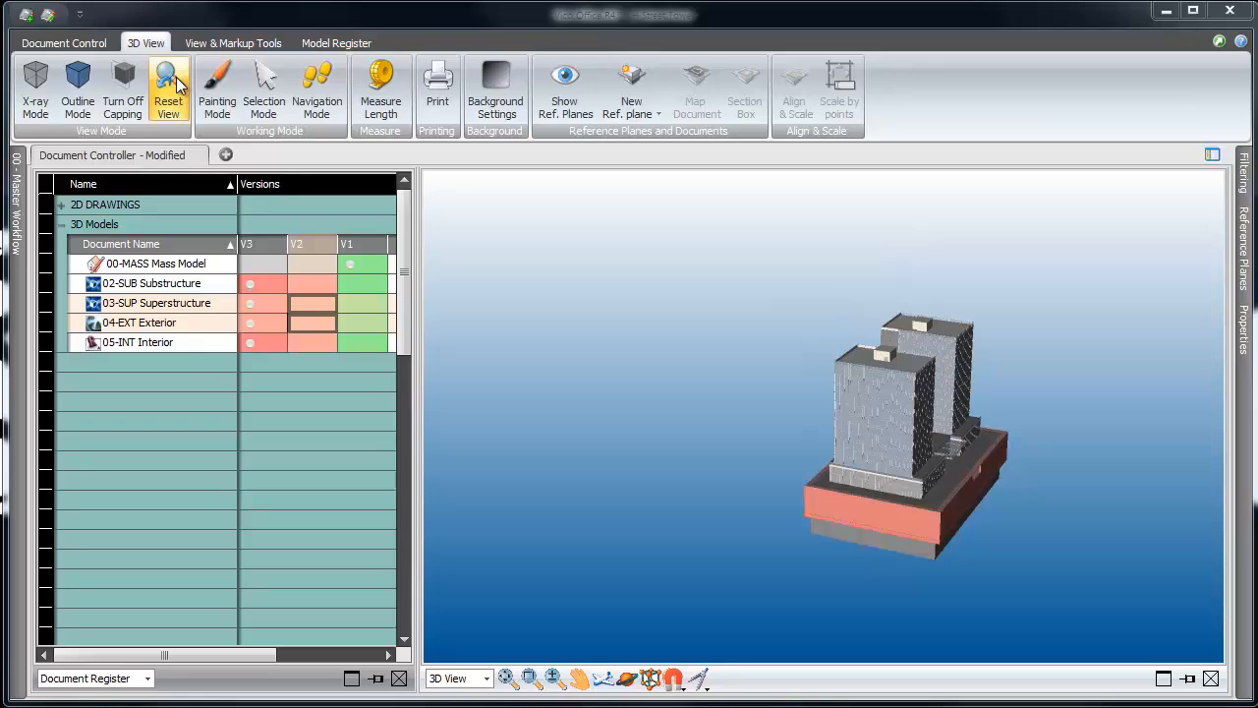
Compare versions V1 and V2 of the 04-EXT Exterior model in Highlight mode and view the towers from the opposite side
{"action": "left_click", "coordinate": [360, 325]}
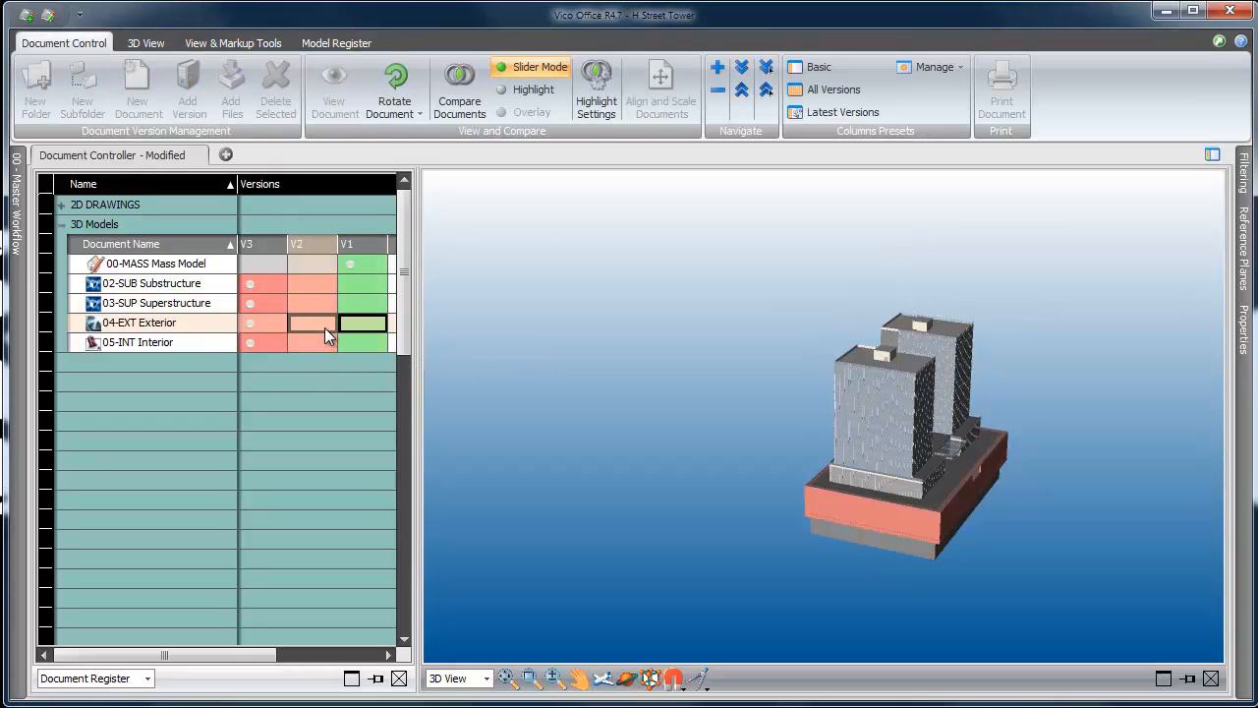
{"action": "left_click", "coordinate": [530, 88]}
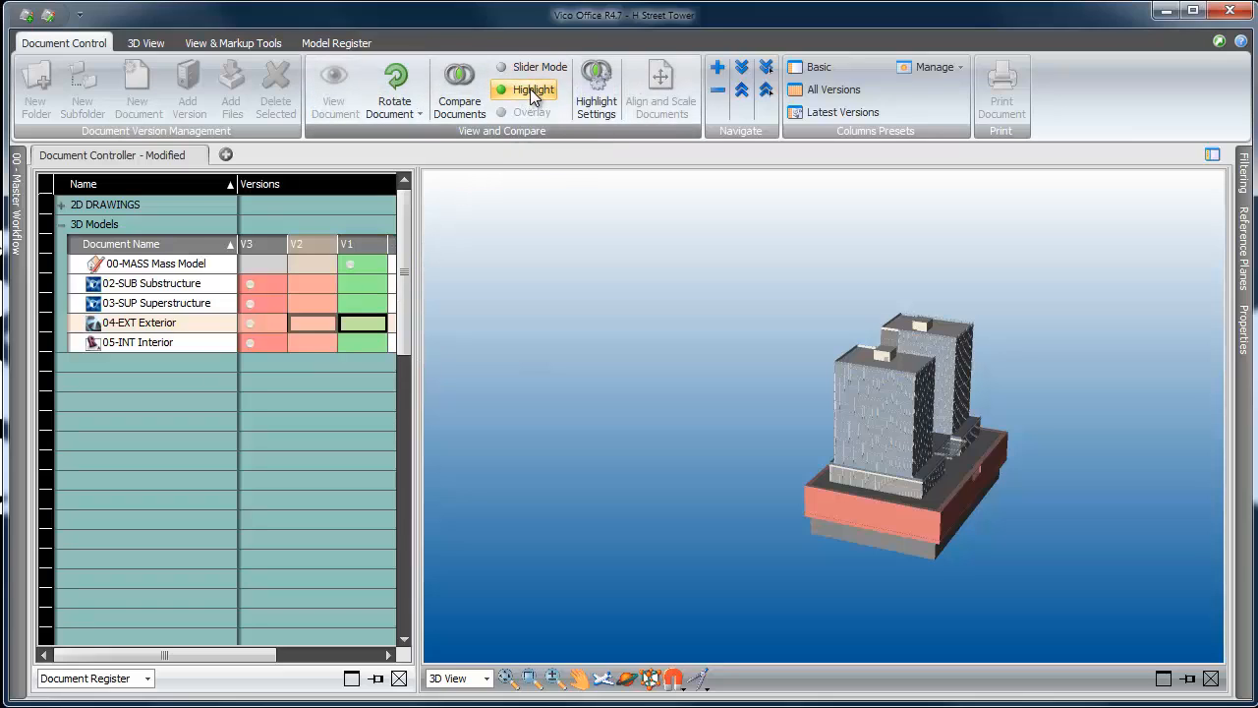
{"action": "left_click", "coordinate": [466, 91]}
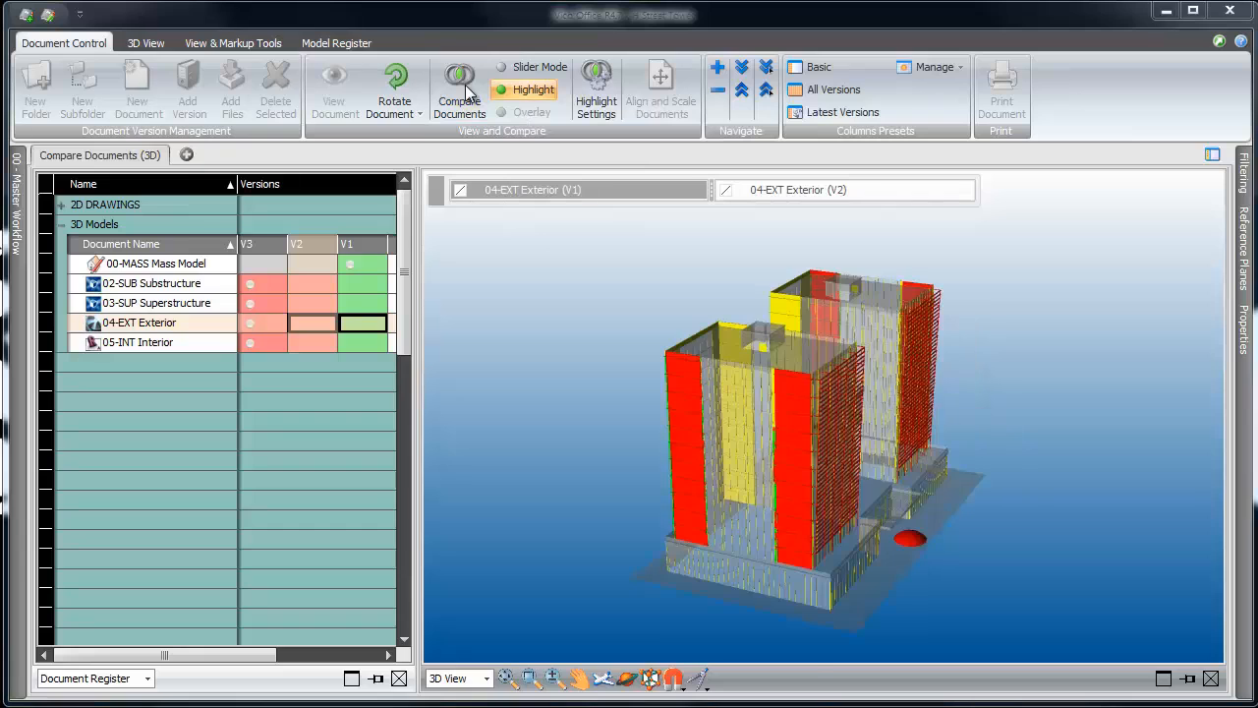
{"action": "left_click", "coordinate": [634, 679]}
{"action": "left_click_drag", "start_coordinate": [1011, 522], "coordinate": [847, 481]}
{"action": "scroll", "coordinate": [941, 422], "scroll_direction": "up", "scroll_amount": 6}
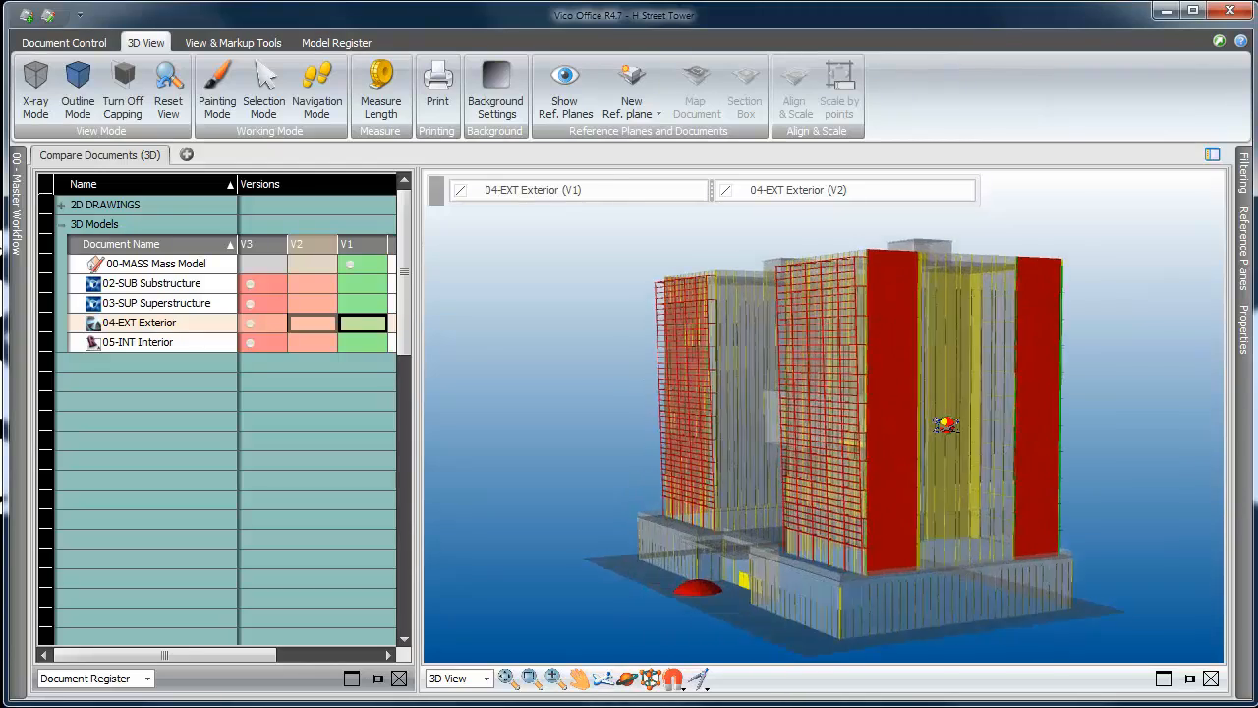
{"action": "scroll", "coordinate": [946, 423], "scroll_direction": "up", "scroll_amount": 2}
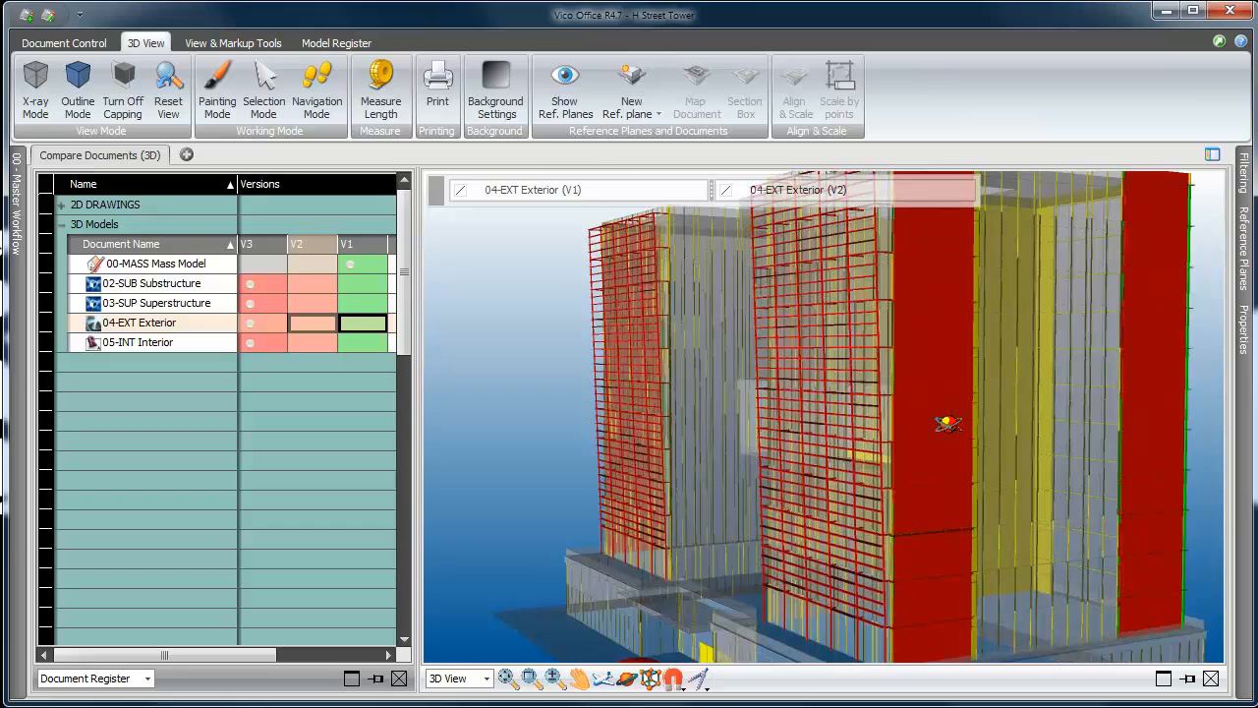
Set the highlight colour for new elements to magenta (255, 0, 255) and apply it to the comparison
{"action": "left_click", "coordinate": [93, 43]}
{"action": "left_click", "coordinate": [597, 93]}
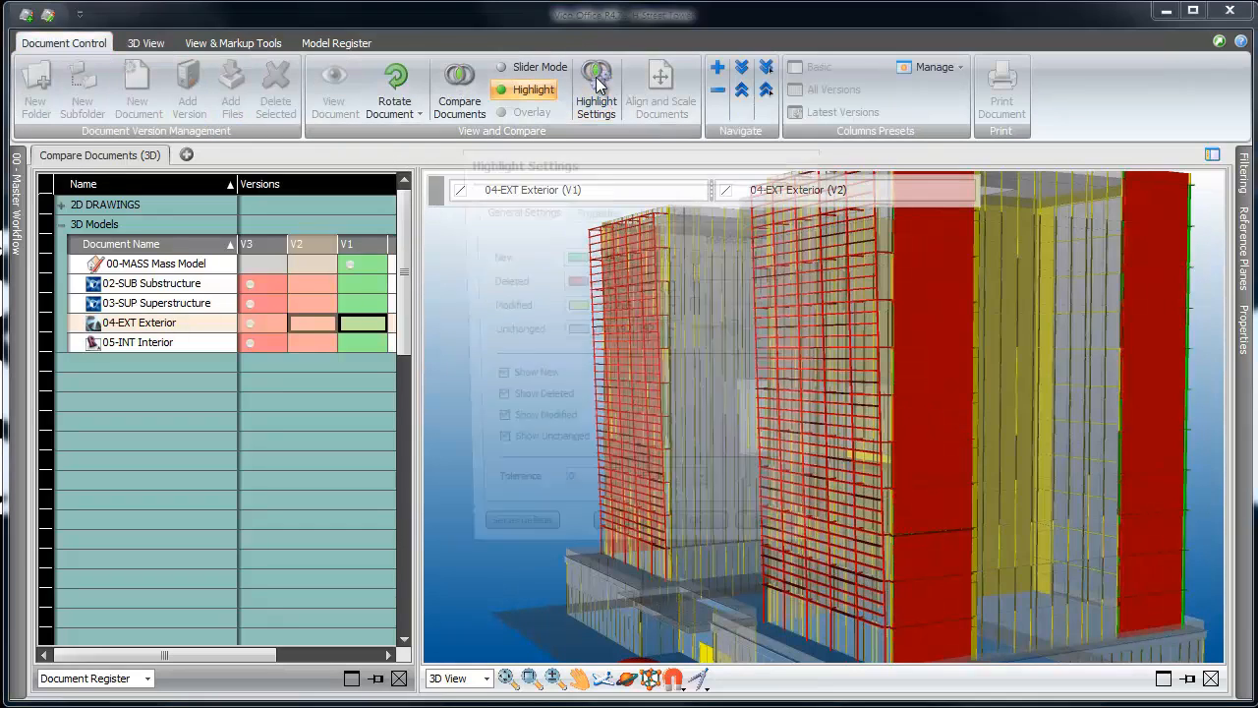
{"action": "left_click_drag", "start_coordinate": [611, 173], "coordinate": [206, 200]}
{"action": "left_click", "coordinate": [268, 285]}
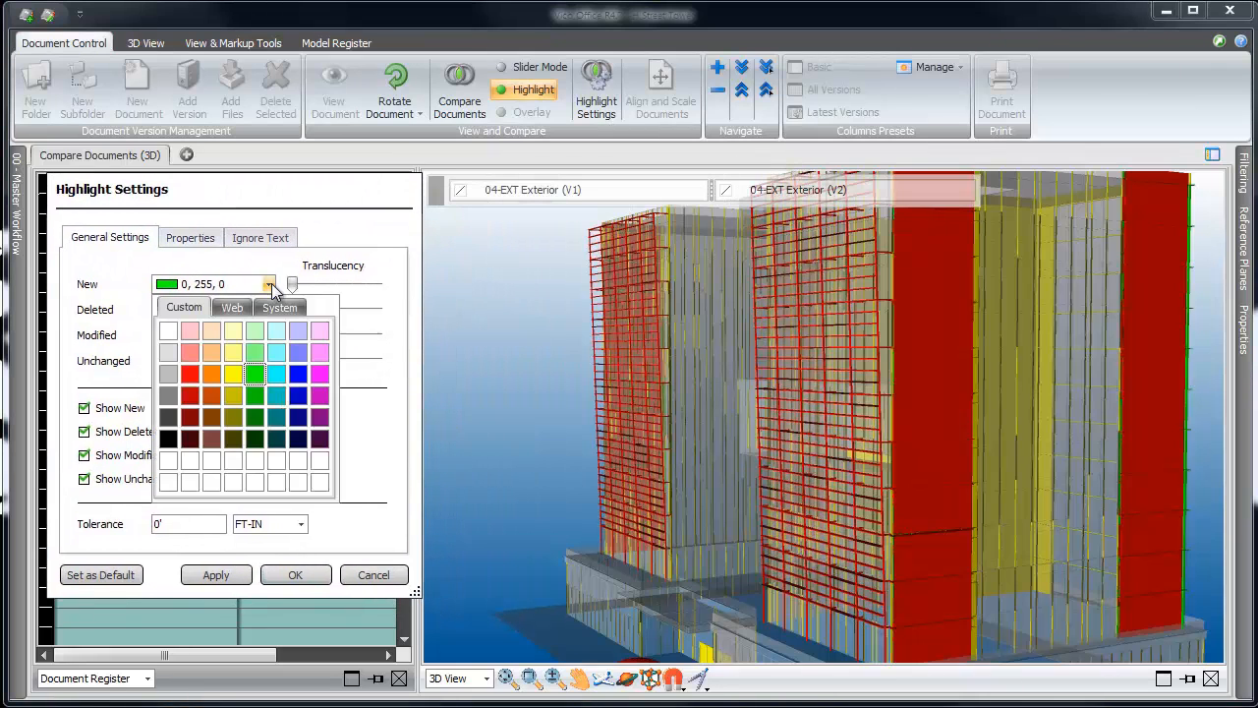
{"action": "left_click", "coordinate": [319, 374]}
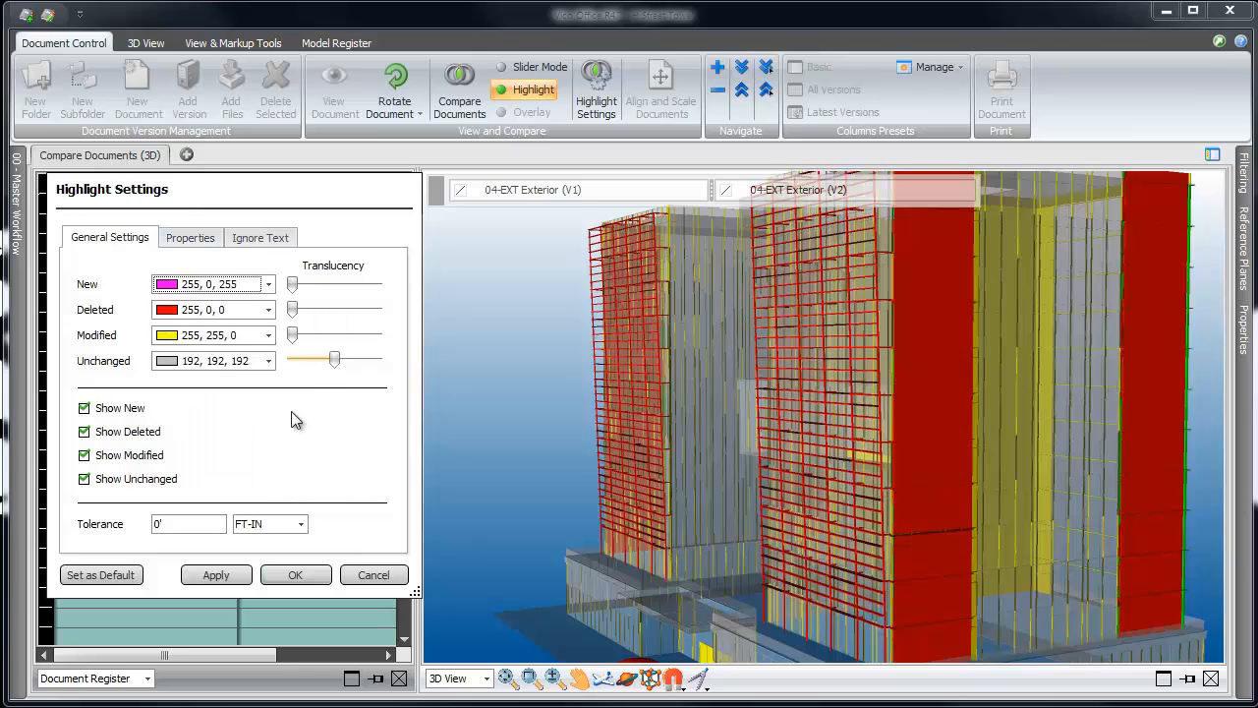
{"action": "left_click", "coordinate": [236, 576]}
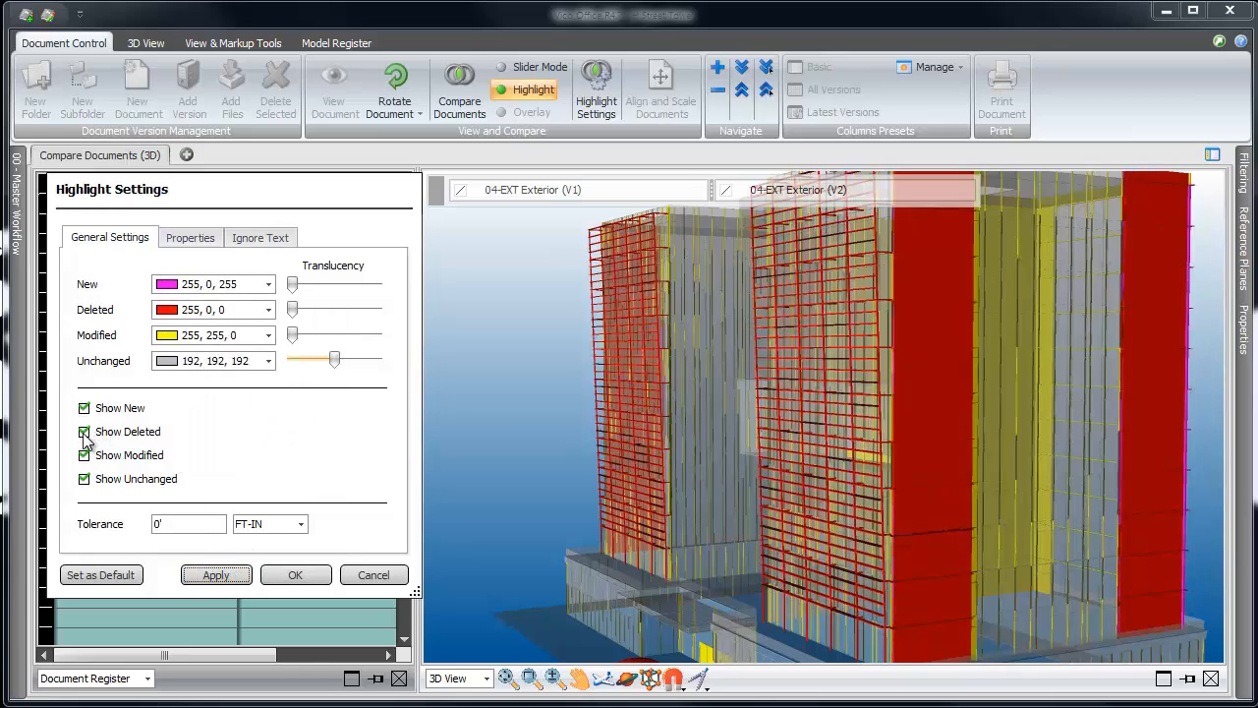
Filter the comparison to show only the new elements, and switch it to show only the deleted ones
{"action": "left_click", "coordinate": [224, 576]}
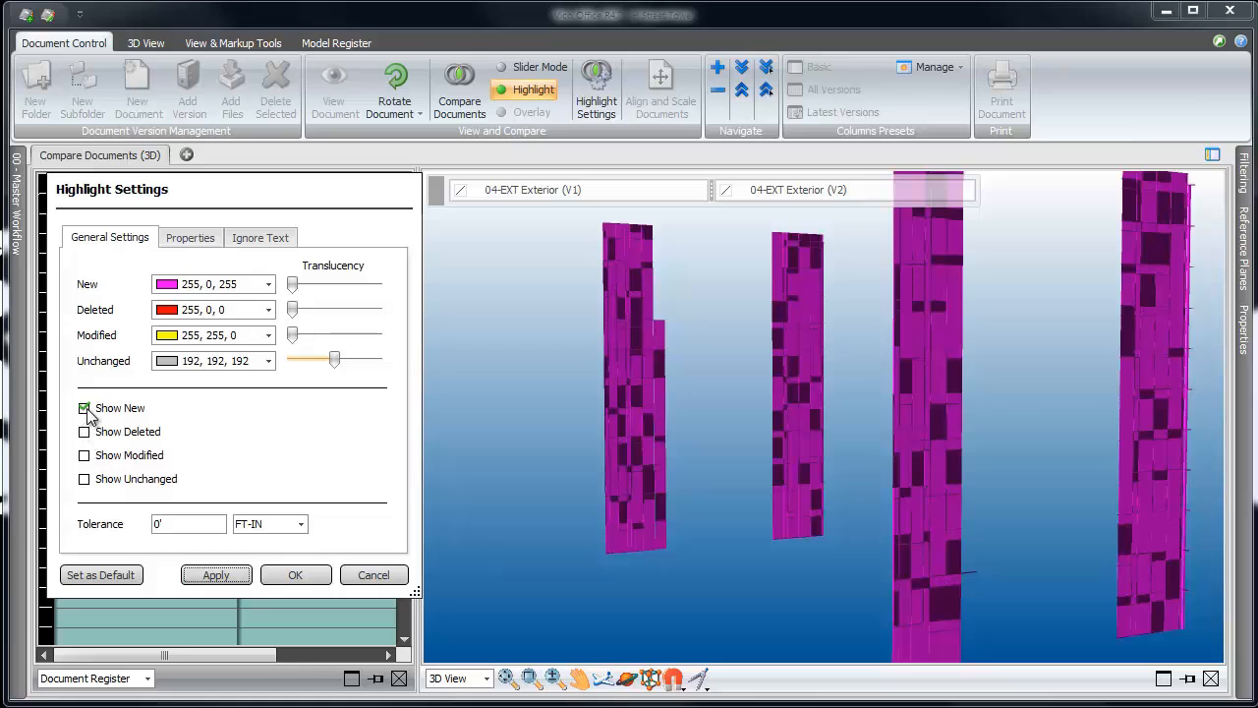
{"action": "left_click", "coordinate": [226, 576]}
{"action": "left_click", "coordinate": [293, 576]}
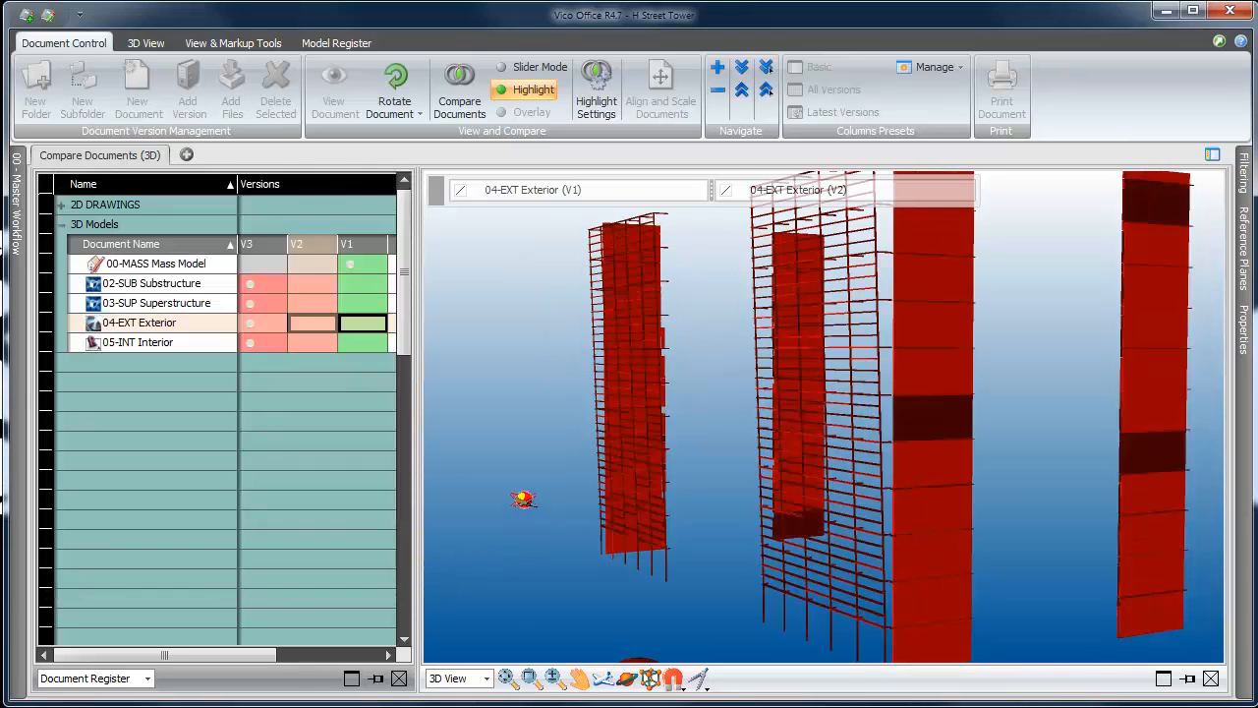
{"action": "left_click_drag", "start_coordinate": [519, 500], "coordinate": [674, 501]}
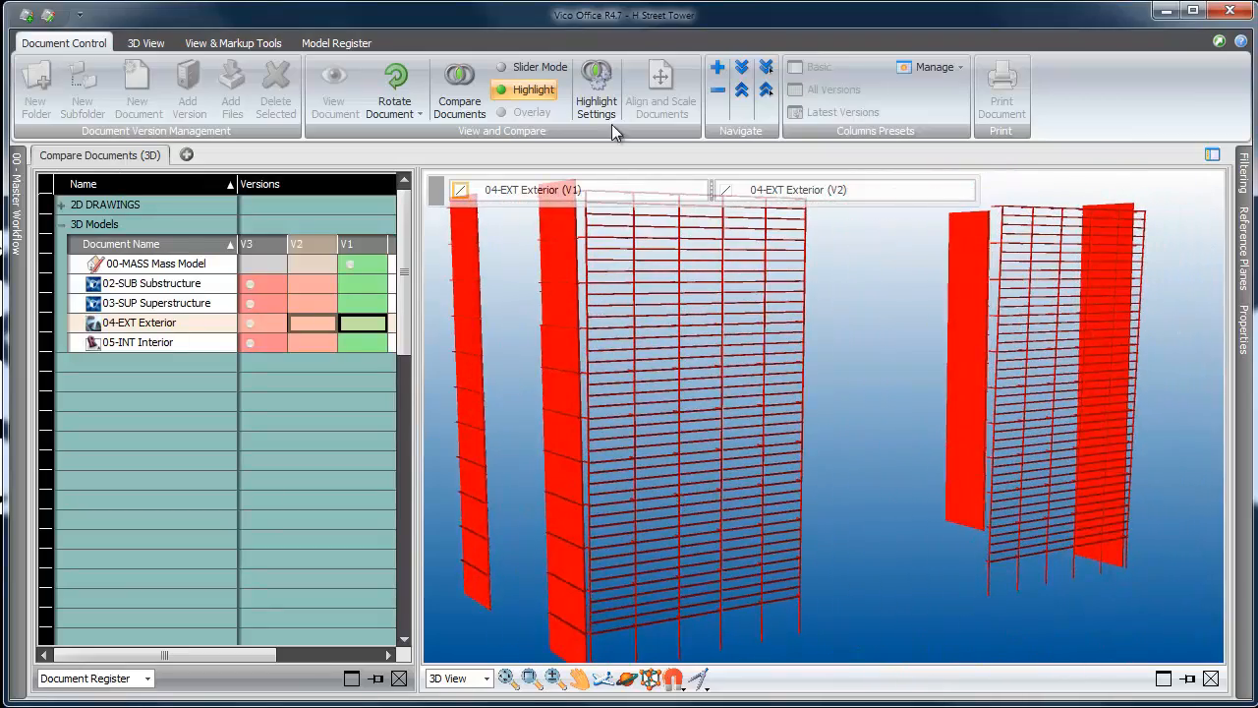
Limit the highlighted comparison to modified elements only and view the modified tower facades from another angle
{"action": "left_click", "coordinate": [604, 97]}
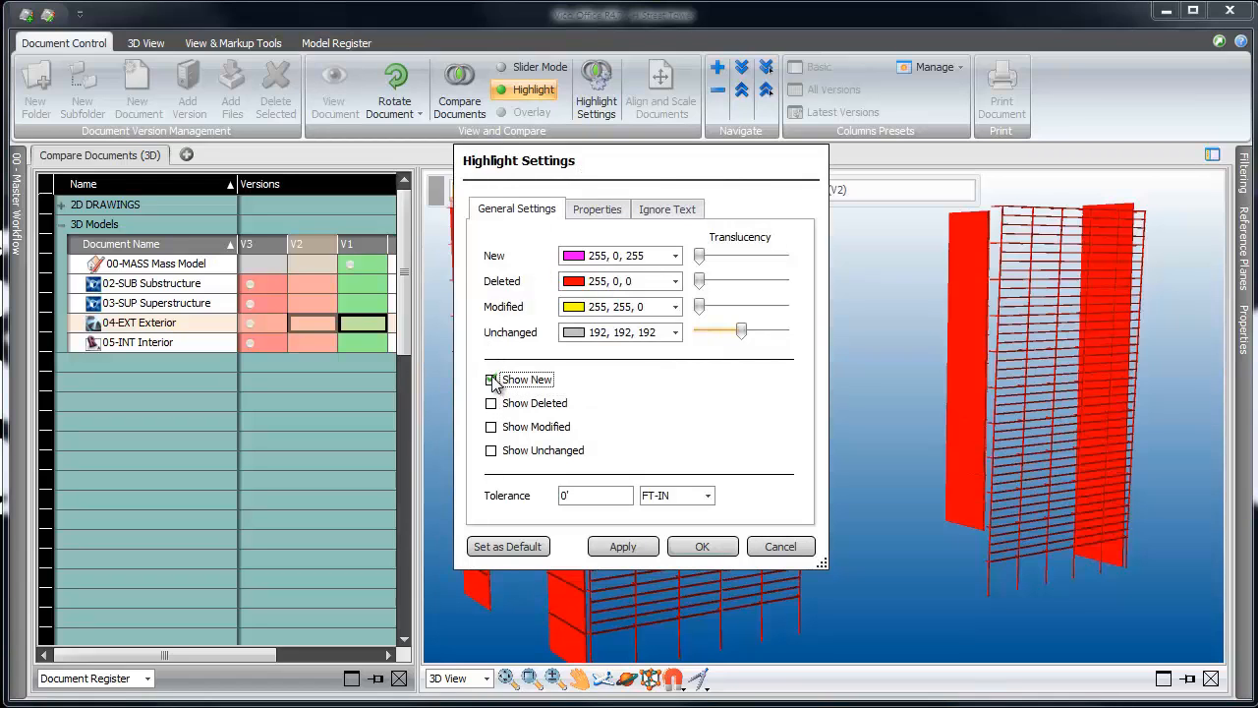
{"action": "left_click", "coordinate": [641, 547]}
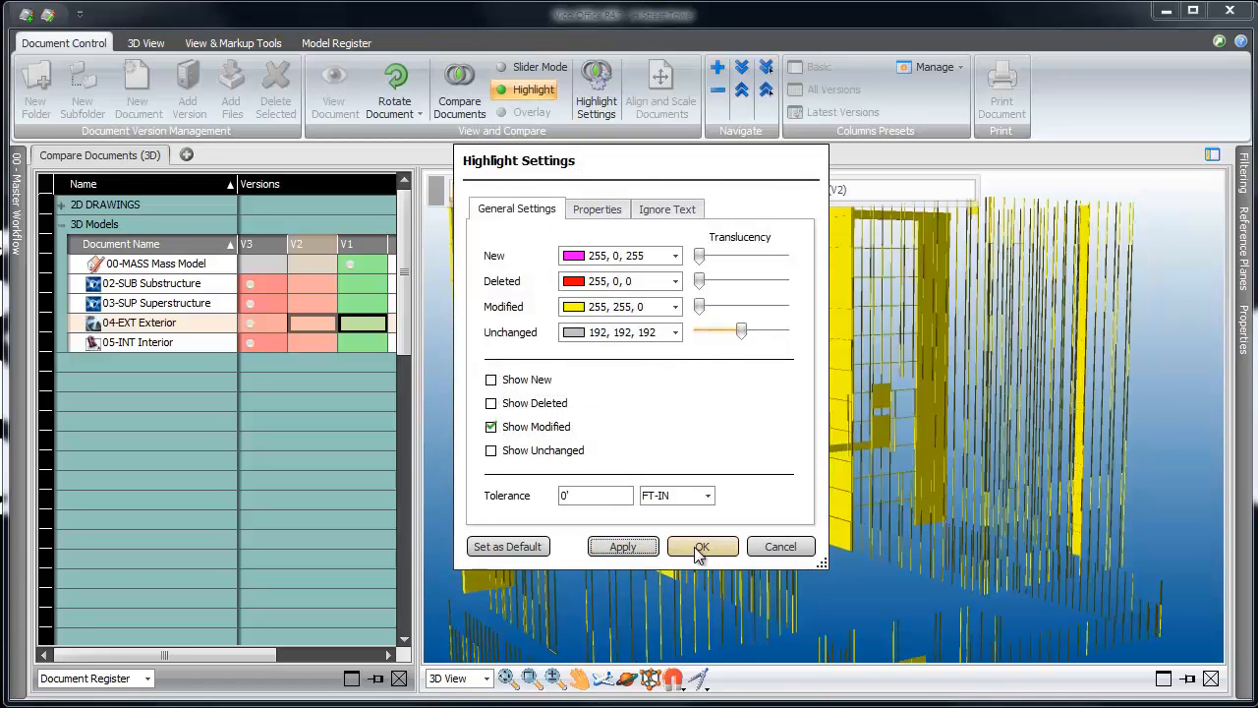
{"action": "left_click", "coordinate": [702, 547]}
{"action": "left_click_drag", "start_coordinate": [828, 553], "coordinate": [878, 486]}
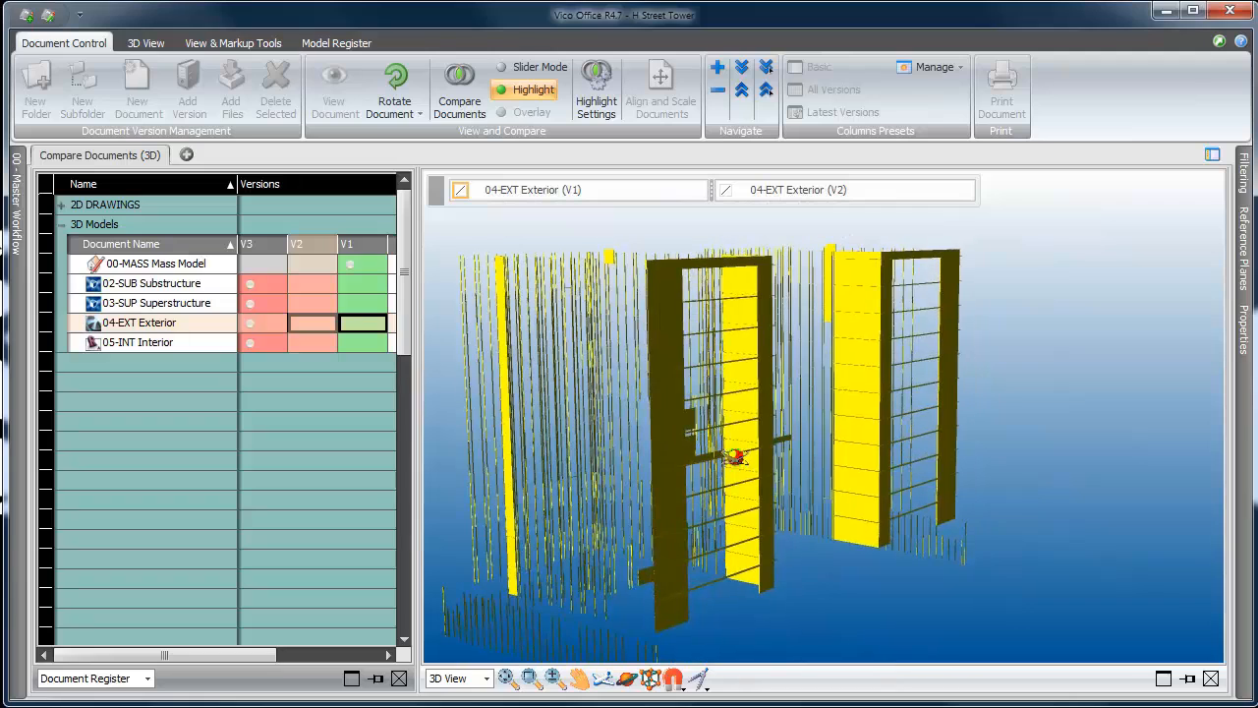
Draw a markup cloud around the modified curtain wall of the front tower and label it "CURTAIN WALL CHANGE"
{"action": "left_click", "coordinate": [241, 44]}
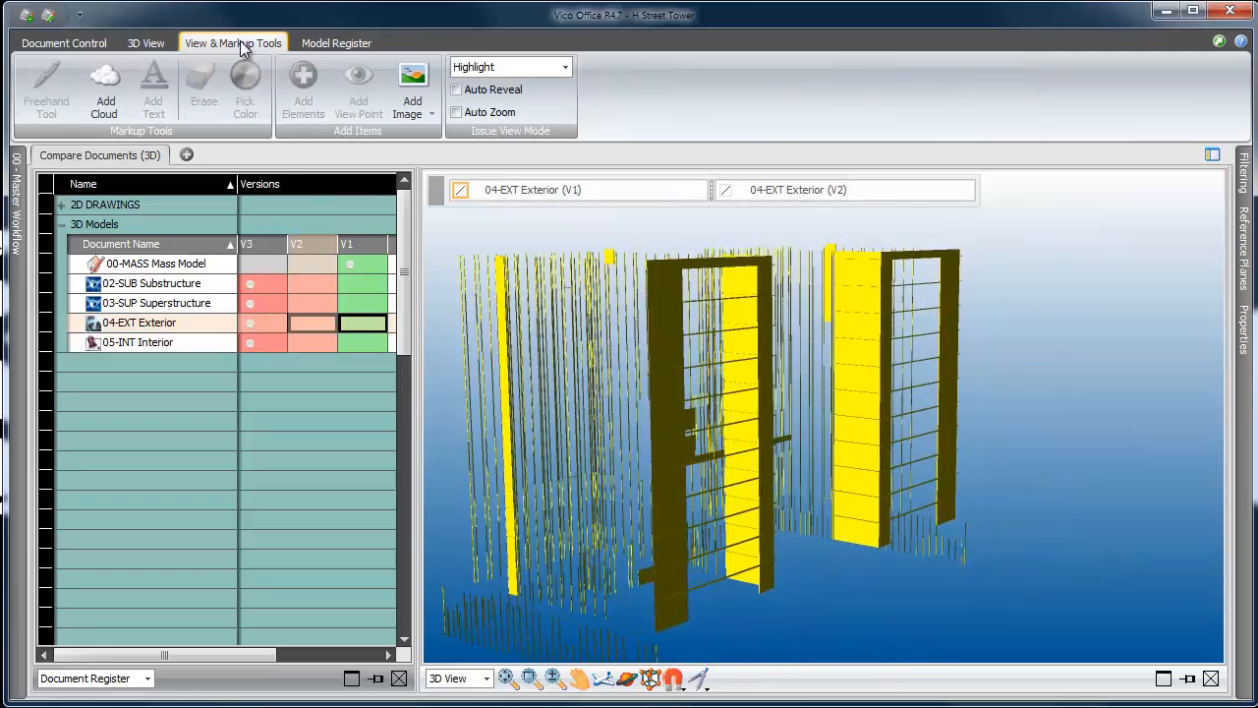
{"action": "left_click", "coordinate": [104, 85]}
{"action": "mouse_move", "coordinate": [664, 254]}
{"action": "left_mouse_down"}
{"action": "mouse_move", "coordinate": [641, 262]}
{"action": "mouse_move", "coordinate": [627, 349]}
{"action": "mouse_move", "coordinate": [649, 569]}
{"action": "mouse_move", "coordinate": [677, 635]}
{"action": "mouse_move", "coordinate": [760, 619]}
{"action": "mouse_move", "coordinate": [804, 519]}
{"action": "mouse_move", "coordinate": [776, 266]}
{"action": "mouse_move", "coordinate": [666, 241]}
{"action": "left_mouse_up"}
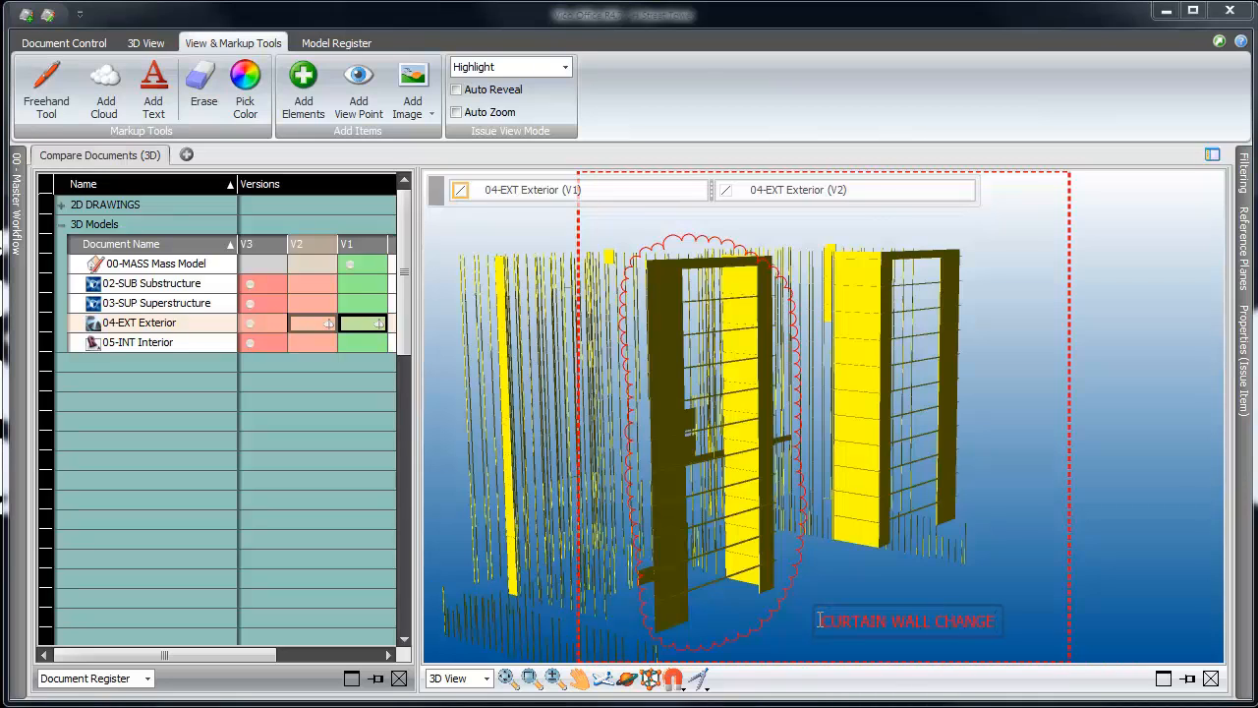
{"action": "left_click", "coordinate": [1023, 607]}
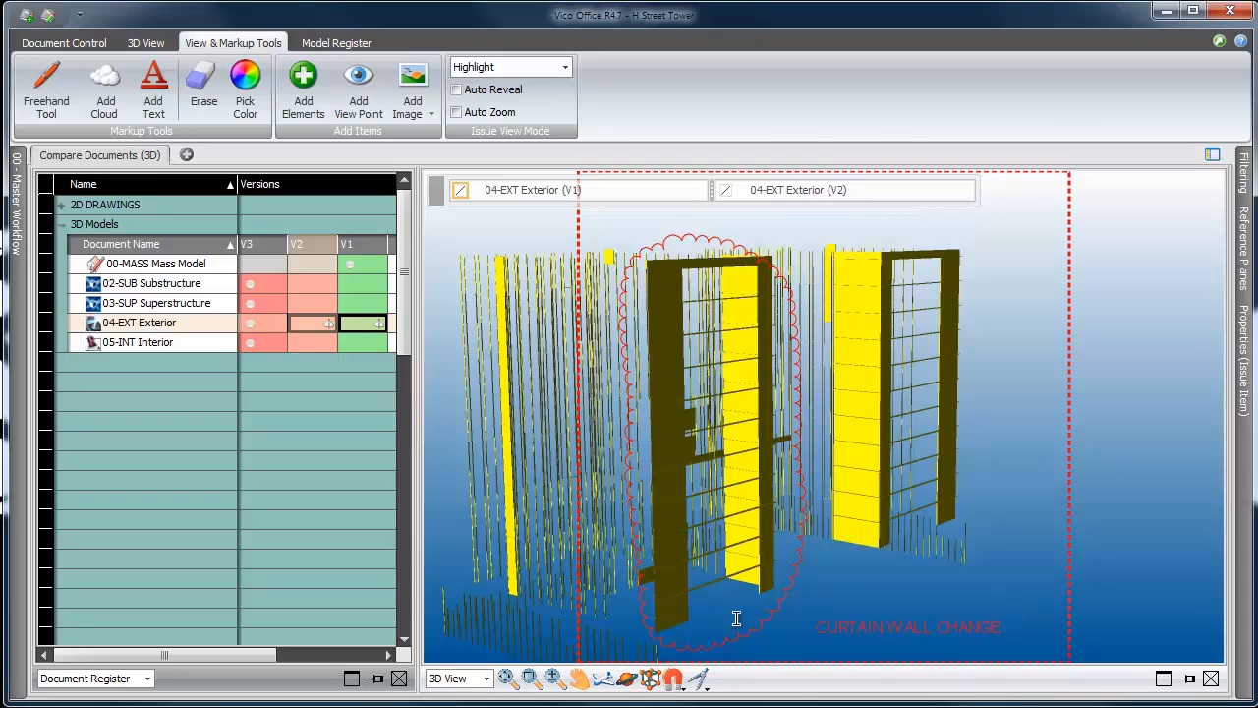
Open the Issue Manager and set the subject of issue CI-000013 to "Design change"
{"action": "left_click", "coordinate": [488, 678]}
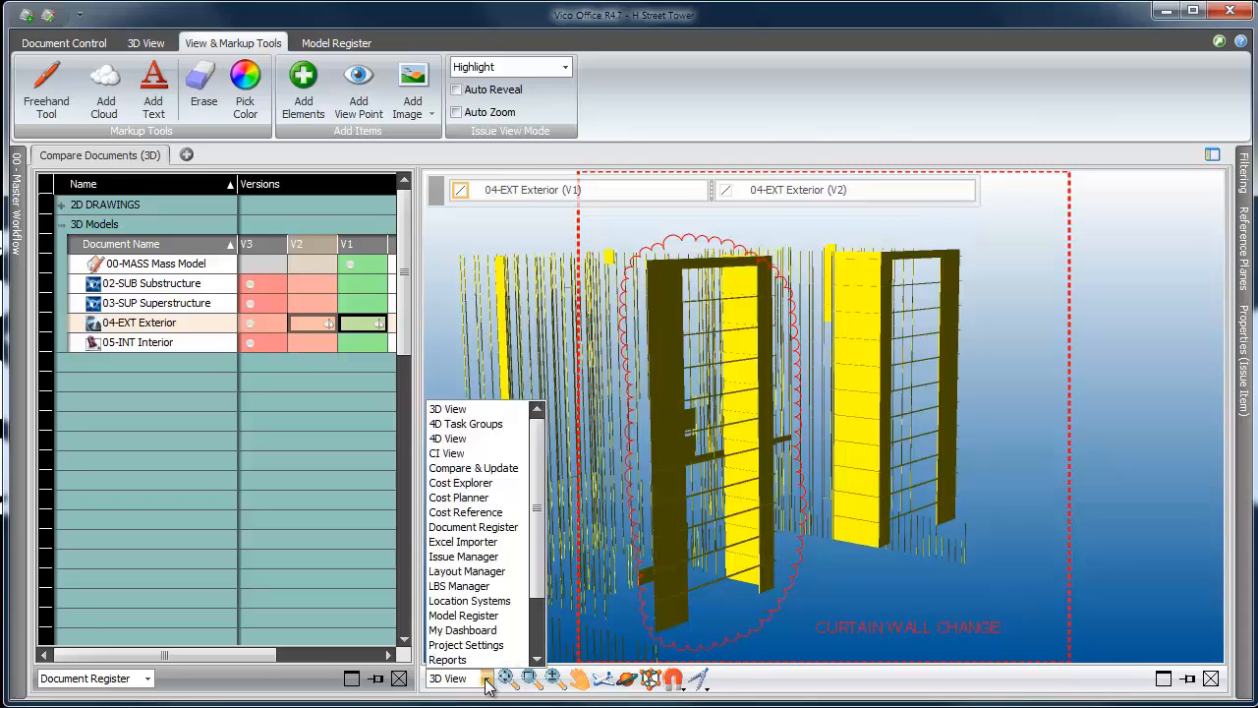
{"action": "left_click", "coordinate": [488, 558]}
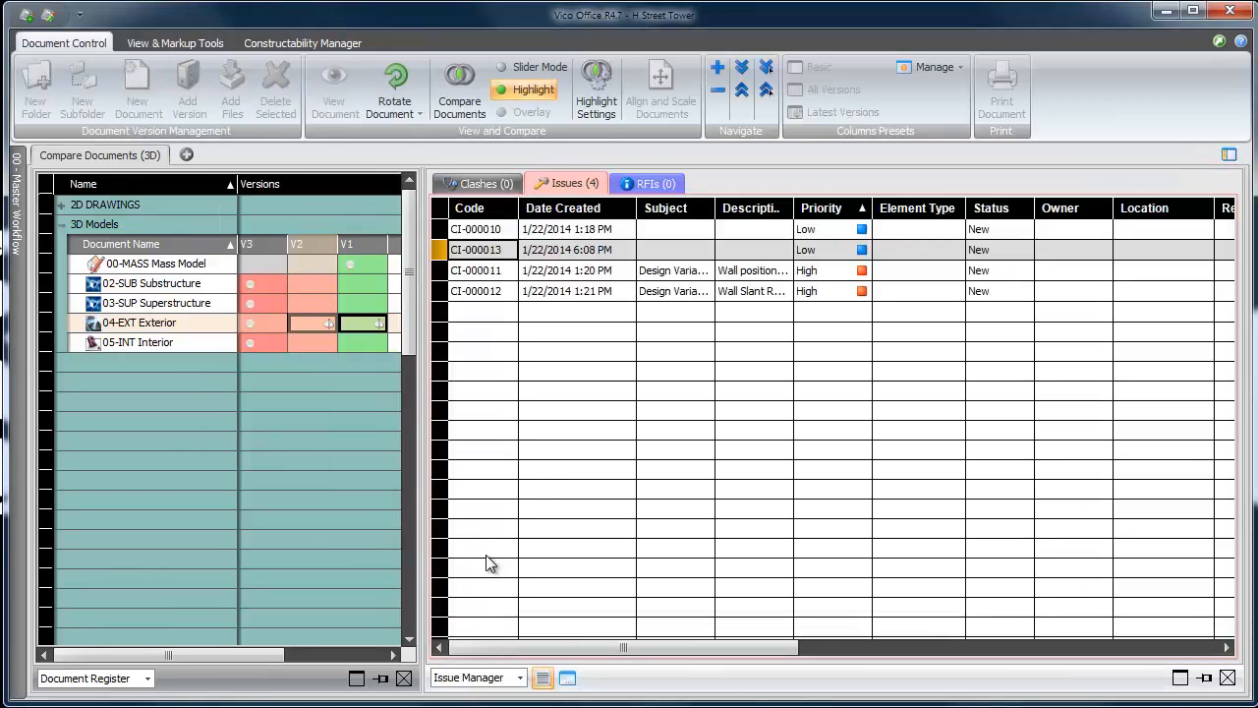
{"action": "left_click", "coordinate": [699, 249]}
{"action": "left_click", "coordinate": [707, 252]}
{"action": "type", "text": "Design "}
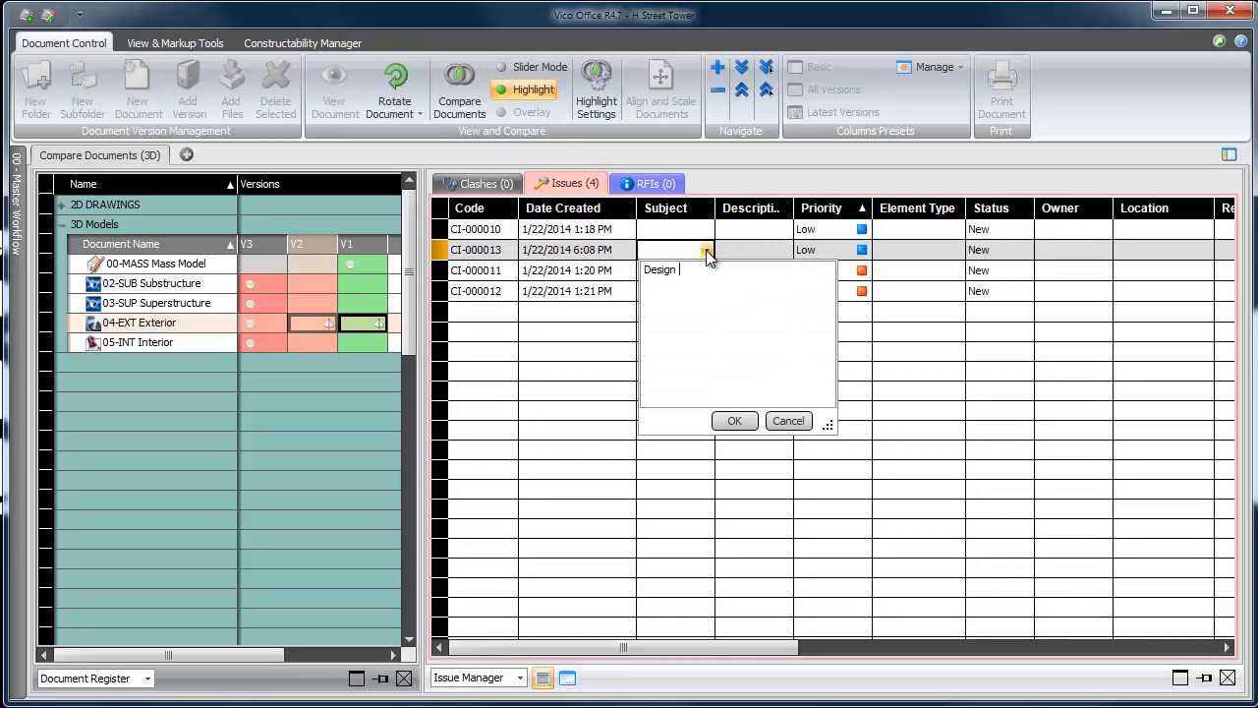
{"action": "type", "text": "change"}
{"action": "left_click", "coordinate": [732, 421]}
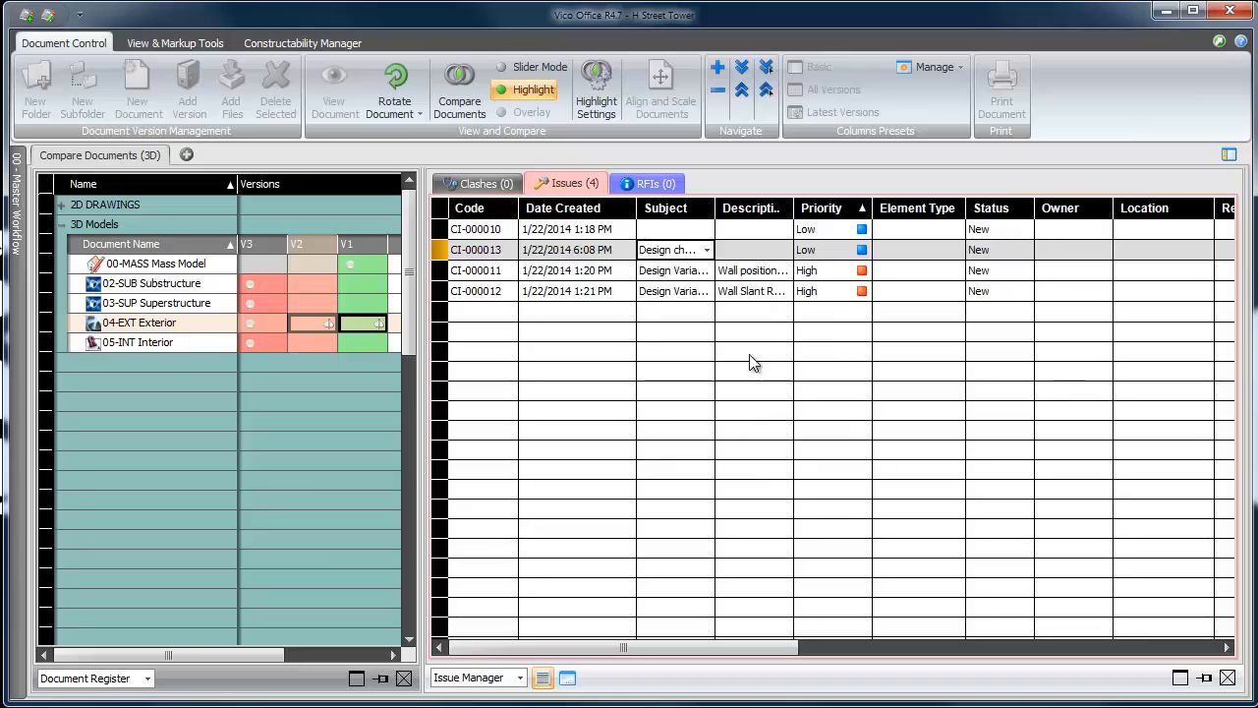
Enter "The curtain wall has changed!" as the description of issue CI-000013
{"action": "left_click", "coordinate": [783, 249]}
{"action": "left_click", "coordinate": [786, 250]}
{"action": "type", "text": "The"}
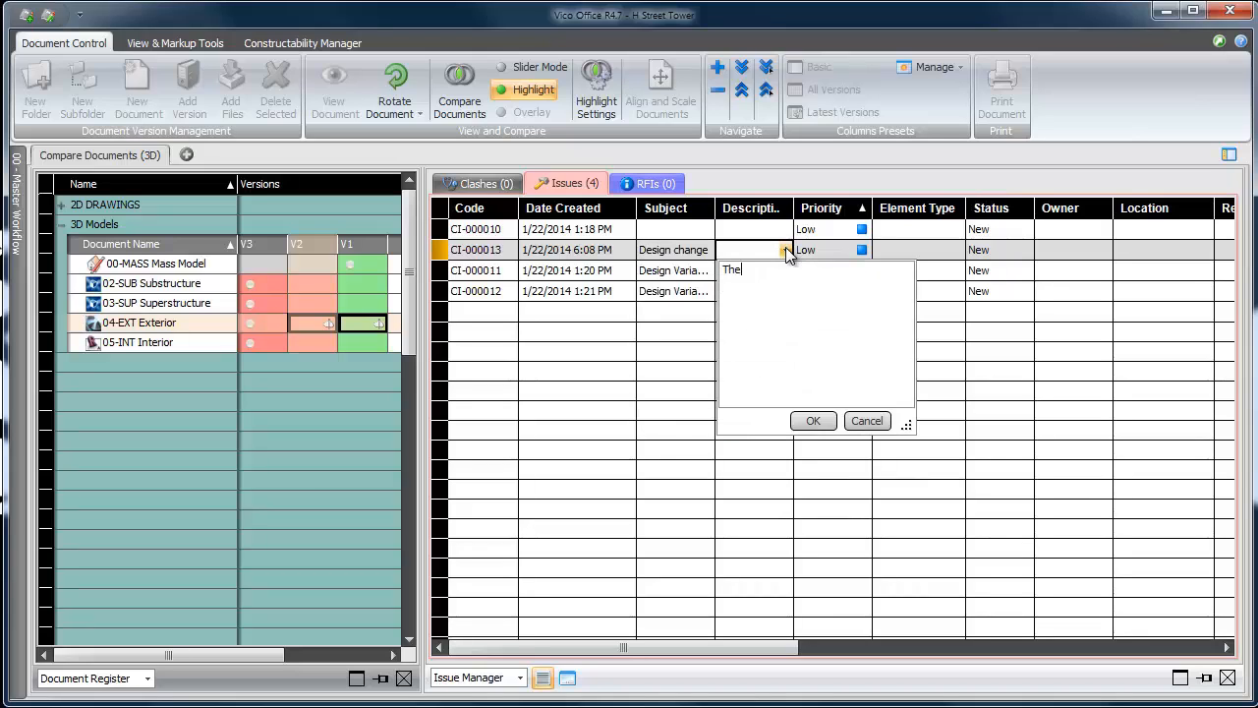
{"action": "type", "text": " curtain wall has changed!"}
{"action": "left_click", "coordinate": [822, 424]}
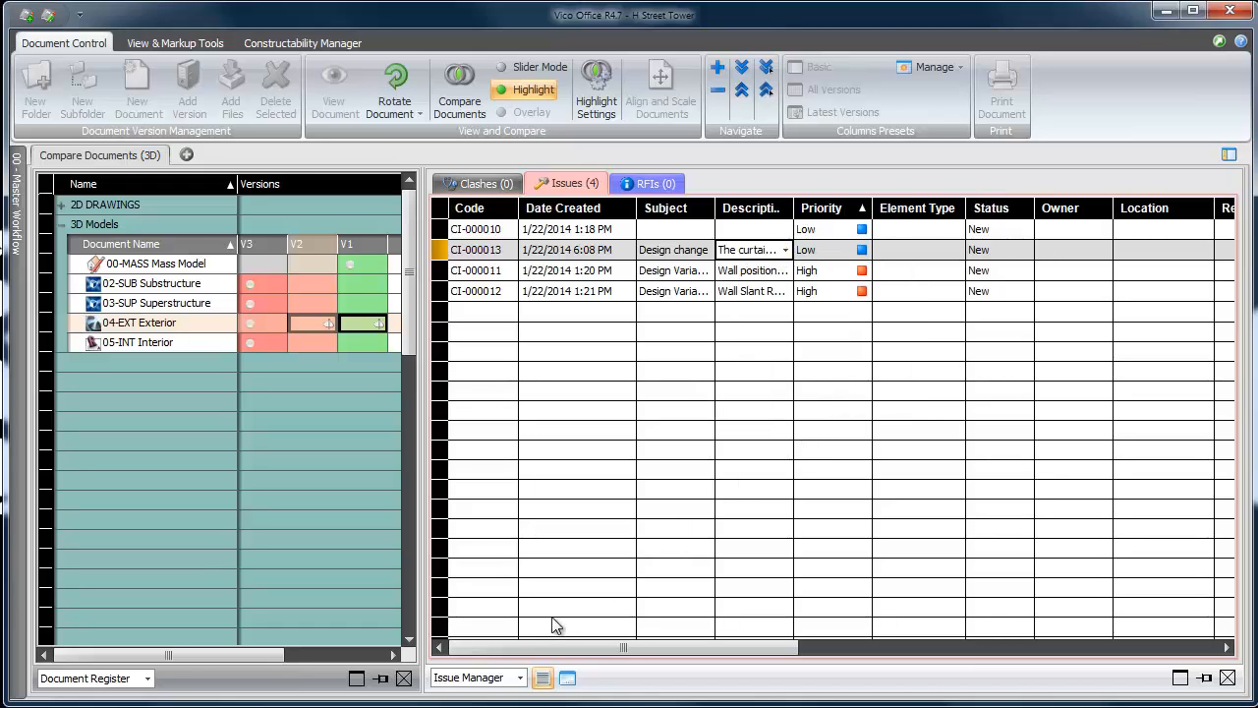
Switch from the Issue Manager back to the 3D View and collapse the 3D Models group in the document register
{"action": "left_click", "coordinate": [520, 679]}
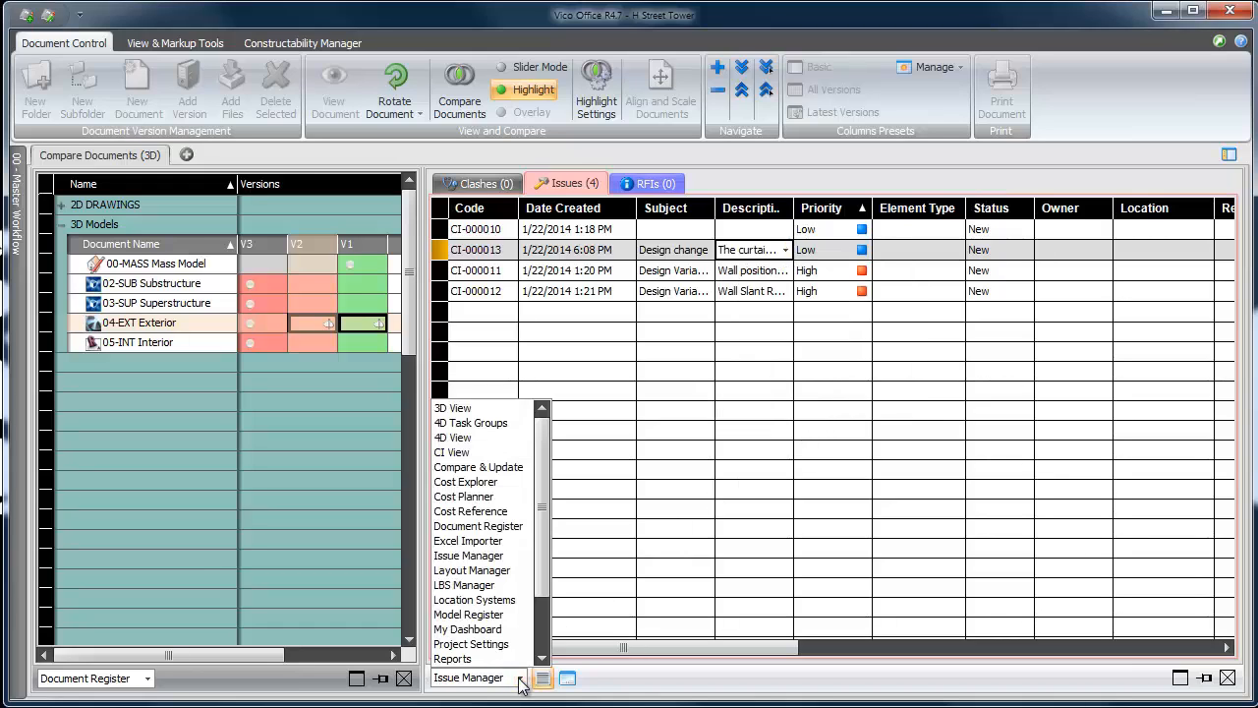
{"action": "left_click", "coordinate": [470, 408]}
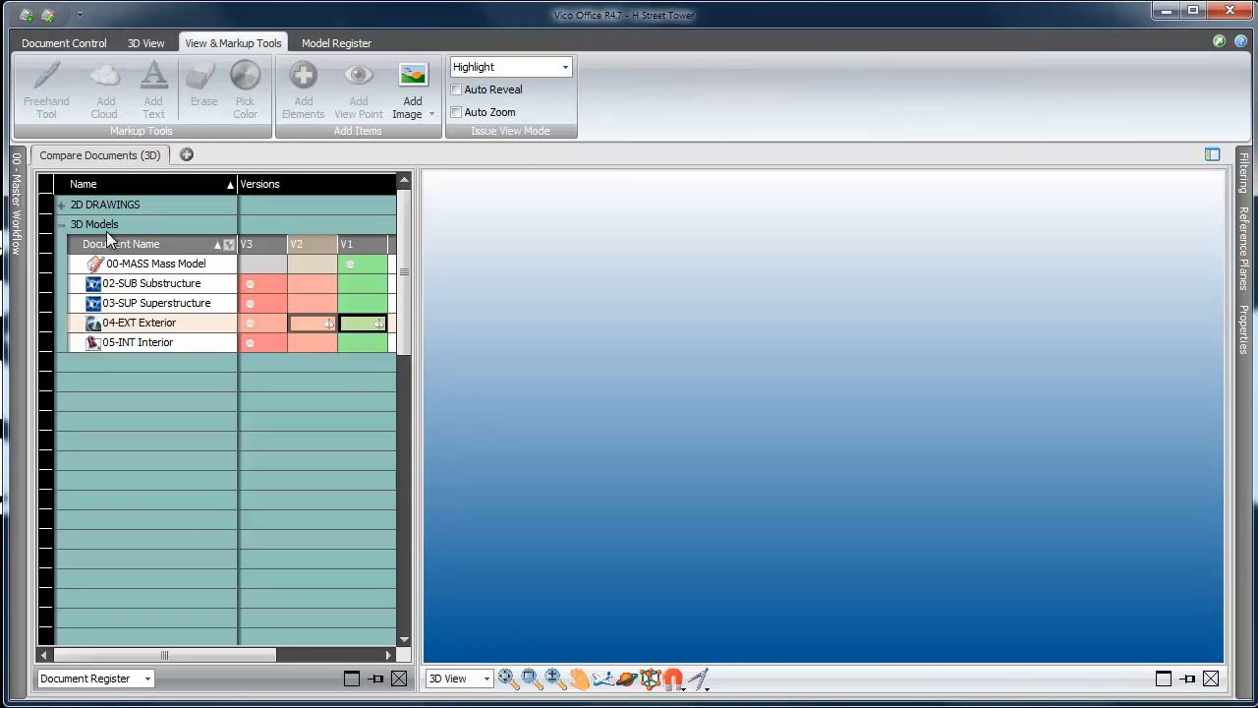
{"action": "left_click", "coordinate": [60, 224]}
Go to the project dashboard and close the H Street Tower project
{"action": "mouse_move", "coordinate": [16, 212]}
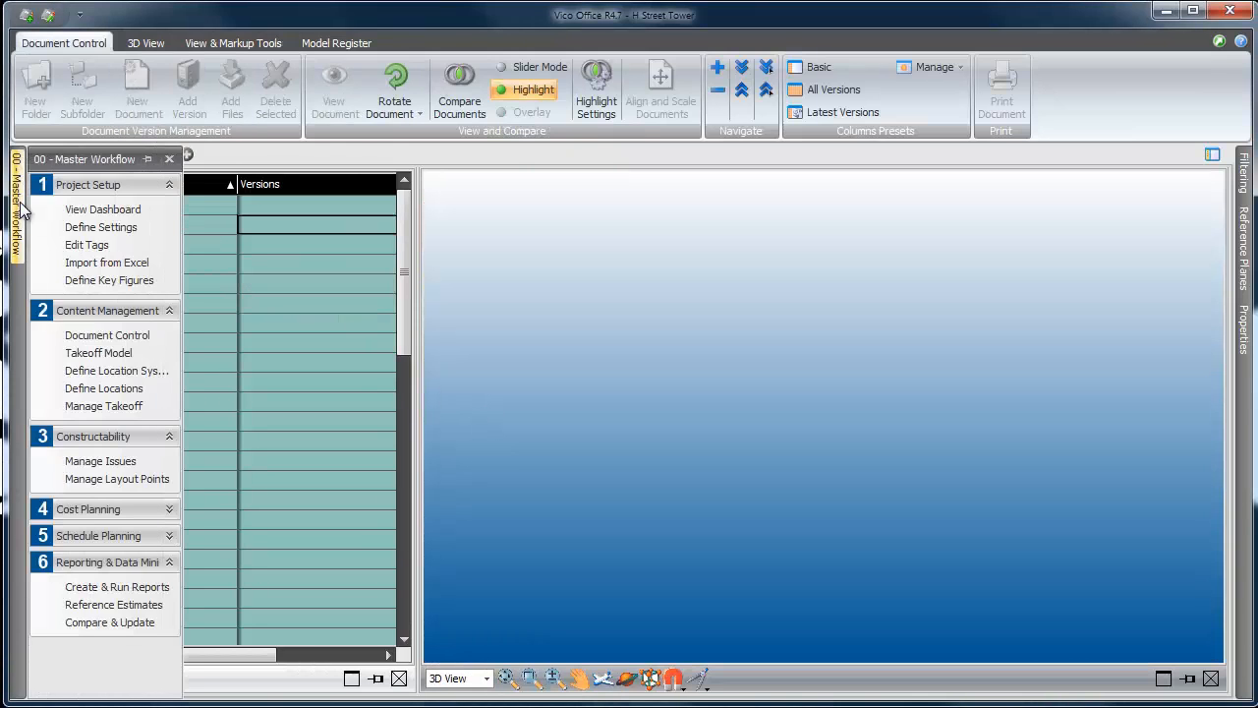
{"action": "left_click", "coordinate": [84, 210]}
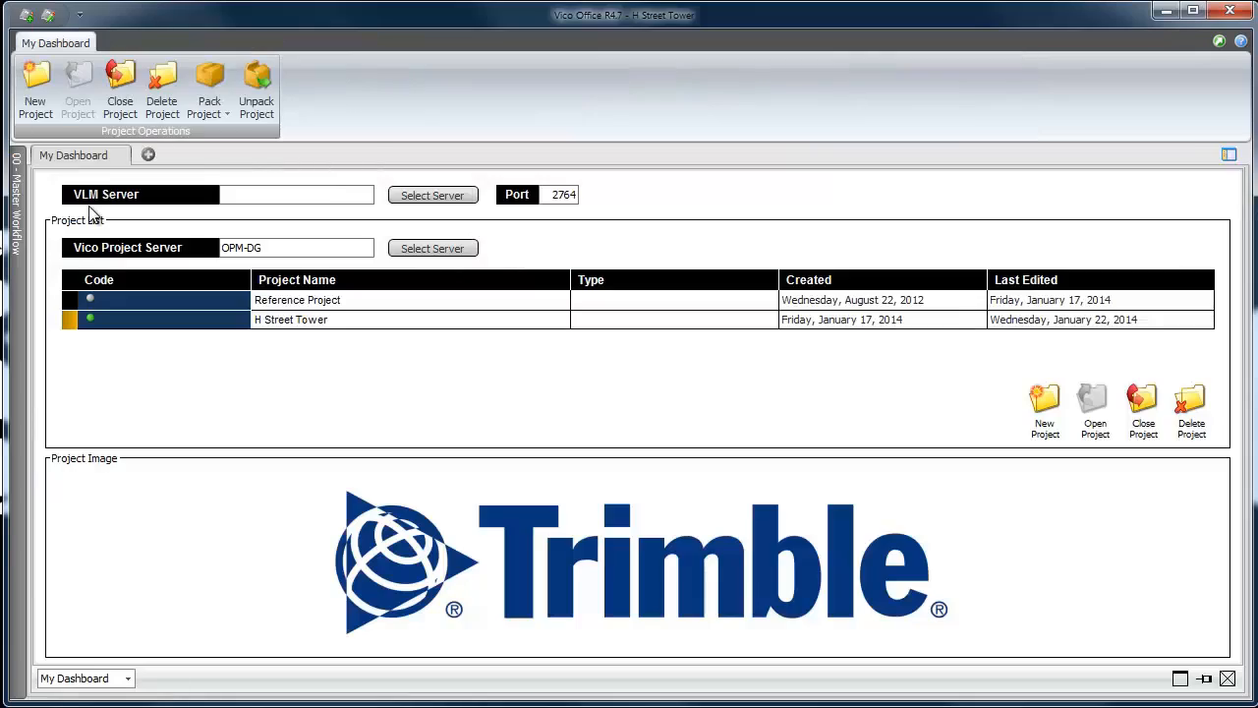
{"action": "left_click", "coordinate": [120, 87]}
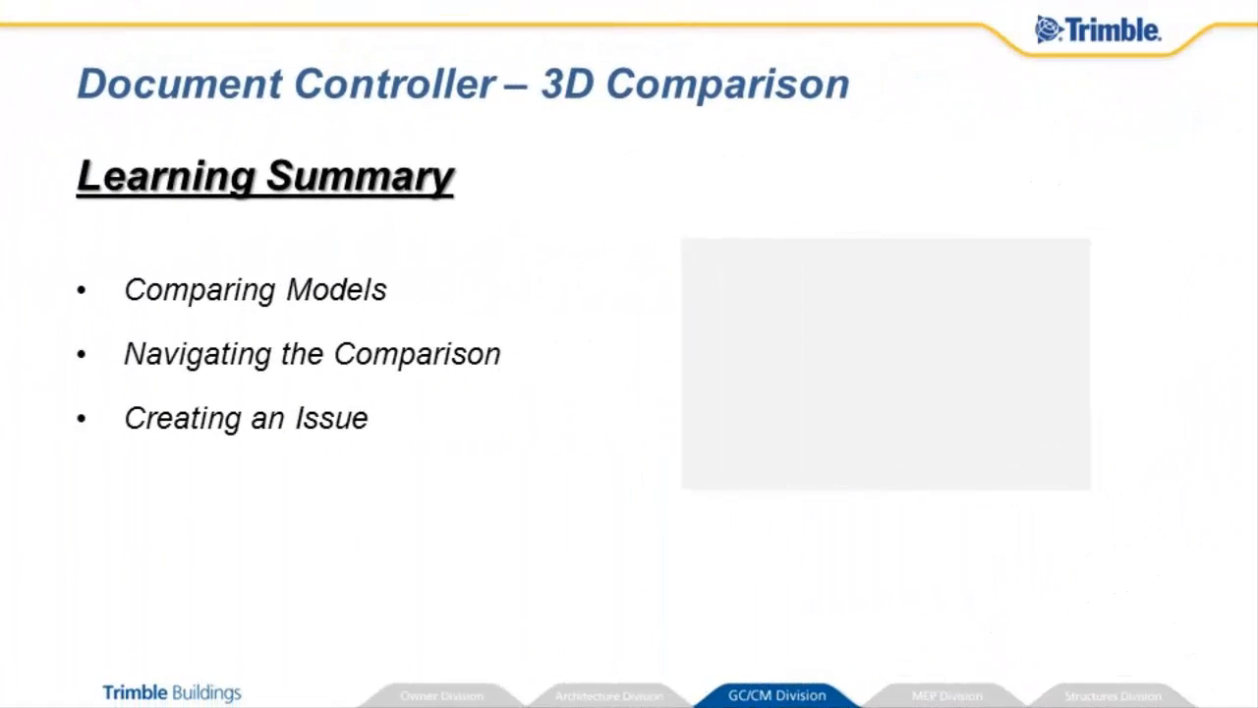